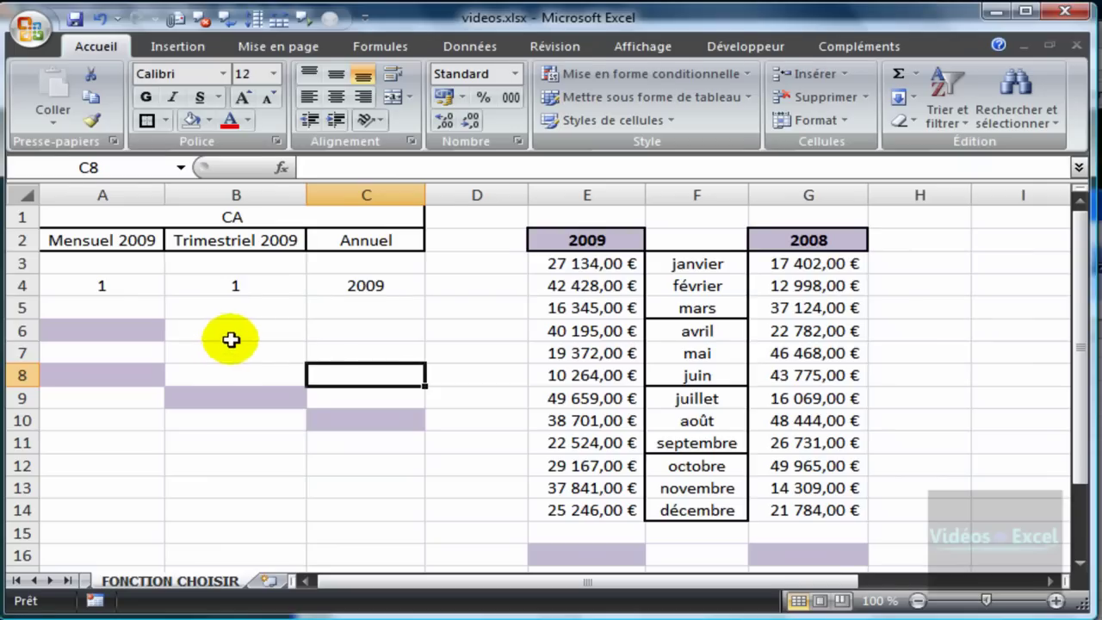
Look over the 2009 and 2008 monthly sales and the month-name column
{"action": "left_click", "coordinate": [231, 339]}
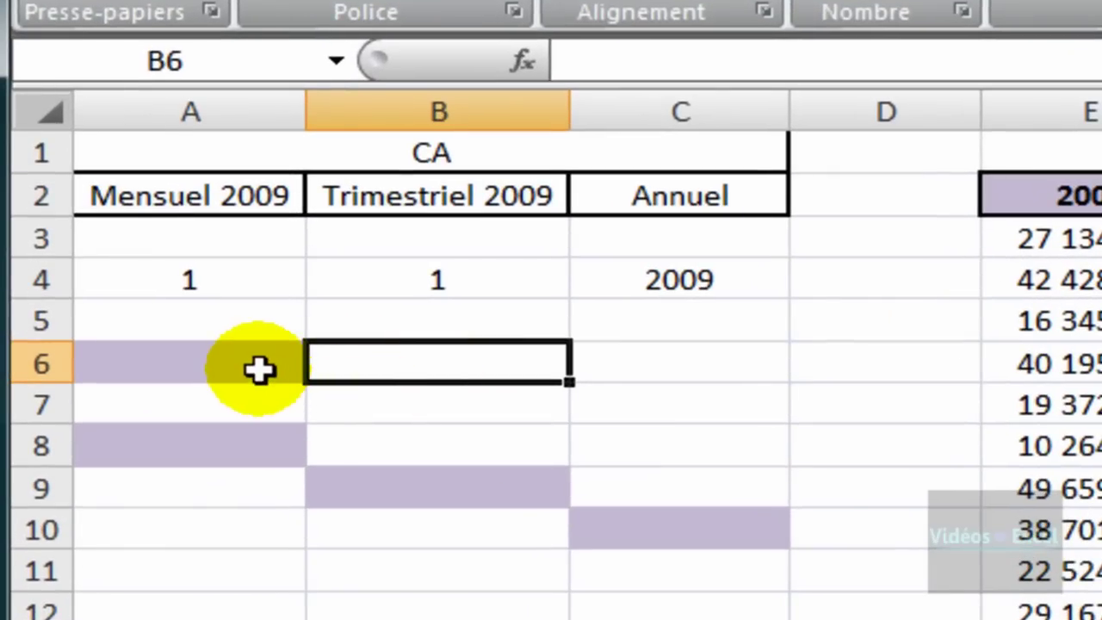
{"action": "left_click", "coordinate": [259, 369]}
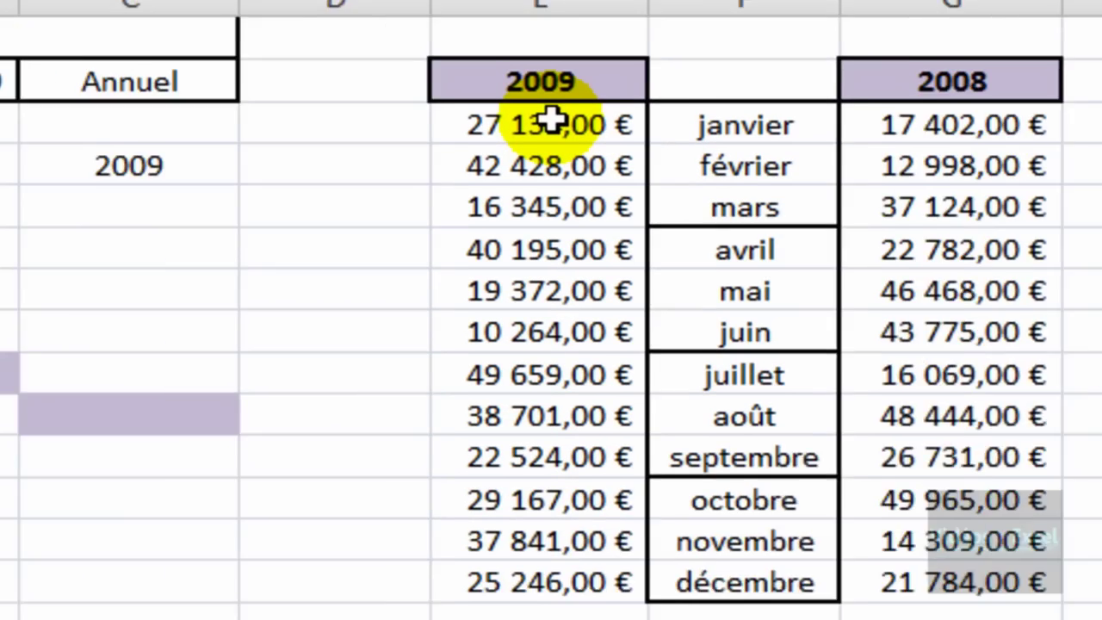
{"action": "left_click_drag", "start_coordinate": [551, 125], "coordinate": [547, 582]}
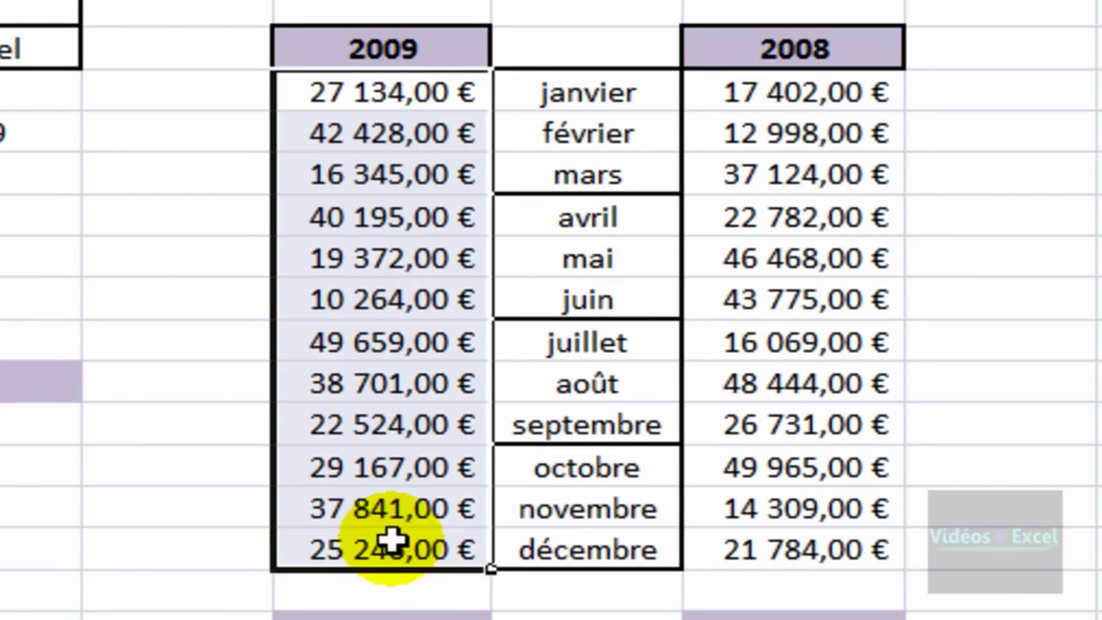
{"action": "left_click_drag", "start_coordinate": [952, 167], "coordinate": [948, 376]}
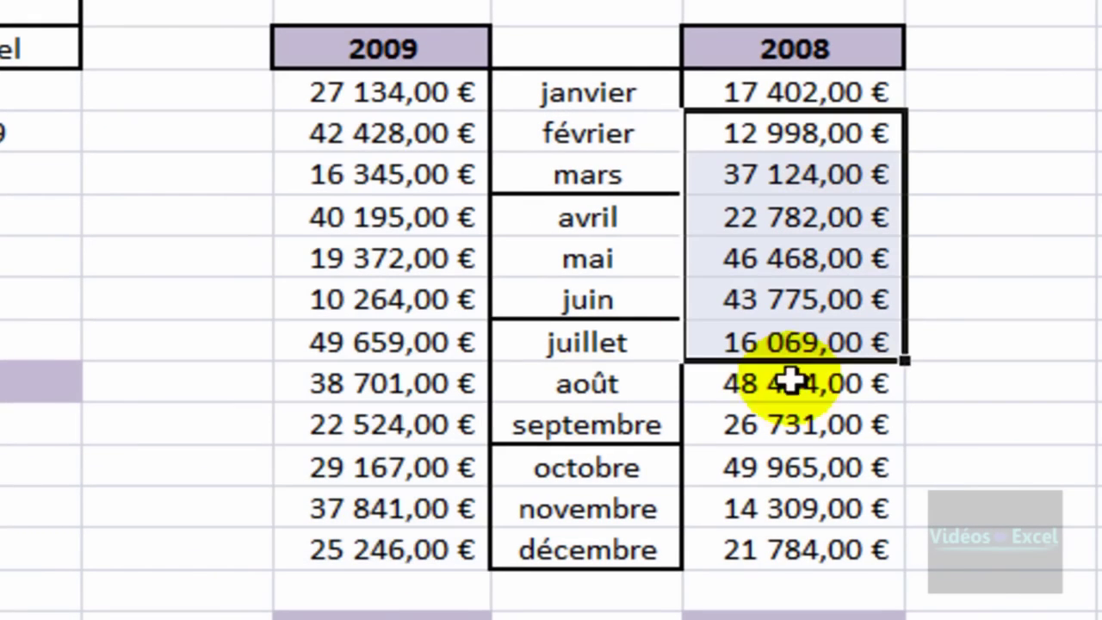
{"action": "left_click_drag", "start_coordinate": [790, 379], "coordinate": [793, 550]}
{"action": "left_click_drag", "start_coordinate": [656, 101], "coordinate": [566, 509]}
{"action": "left_click", "coordinate": [60, 469]}
Check the allowed values in the A4, B4 and C4 dropdowns, keeping 2009 as the year
{"action": "left_click", "coordinate": [197, 247]}
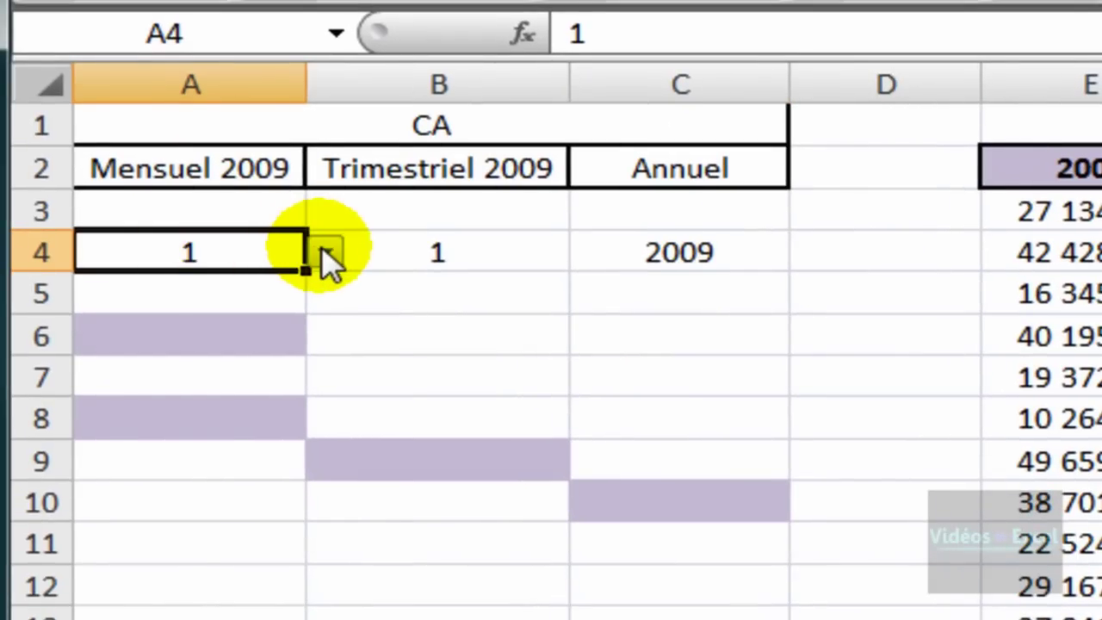
{"action": "left_click", "coordinate": [326, 255]}
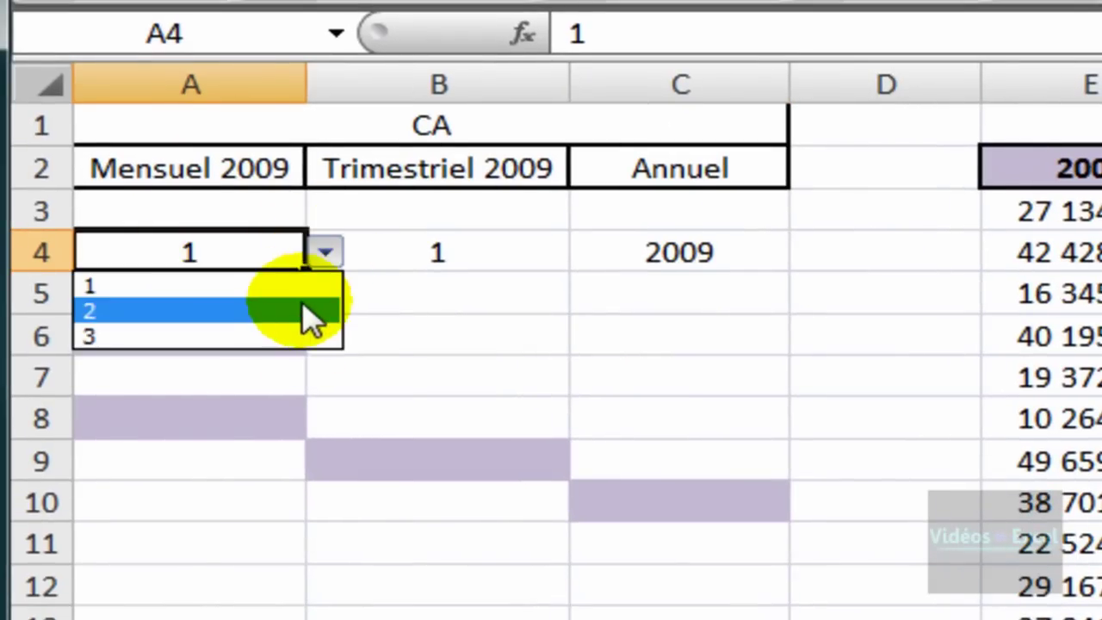
{"action": "left_click", "coordinate": [436, 255]}
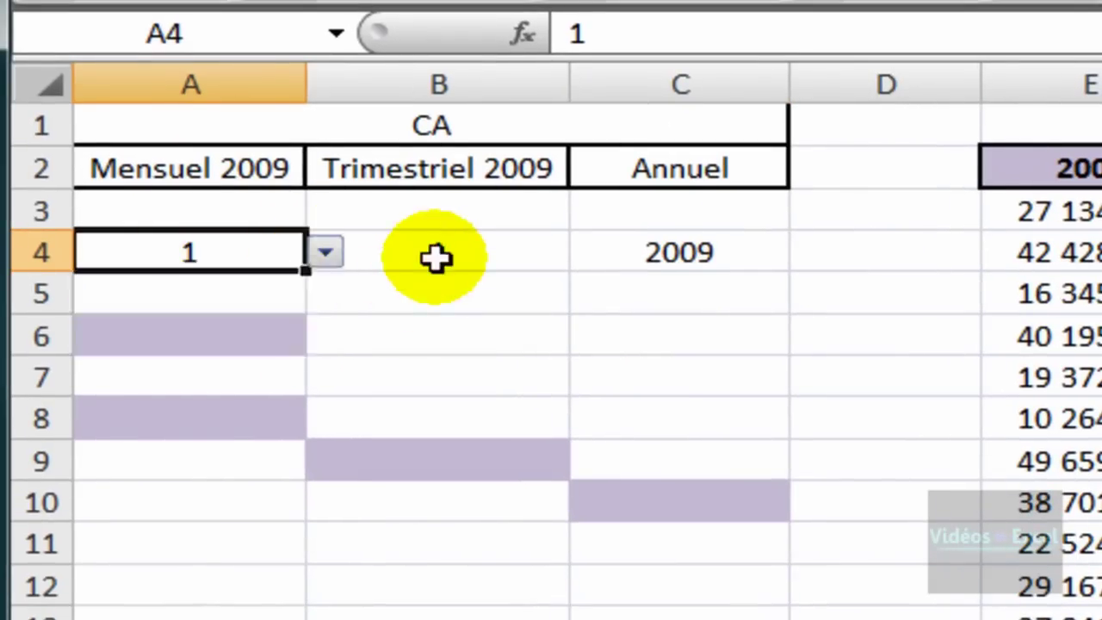
{"action": "left_click", "coordinate": [534, 258]}
{"action": "left_click", "coordinate": [589, 252]}
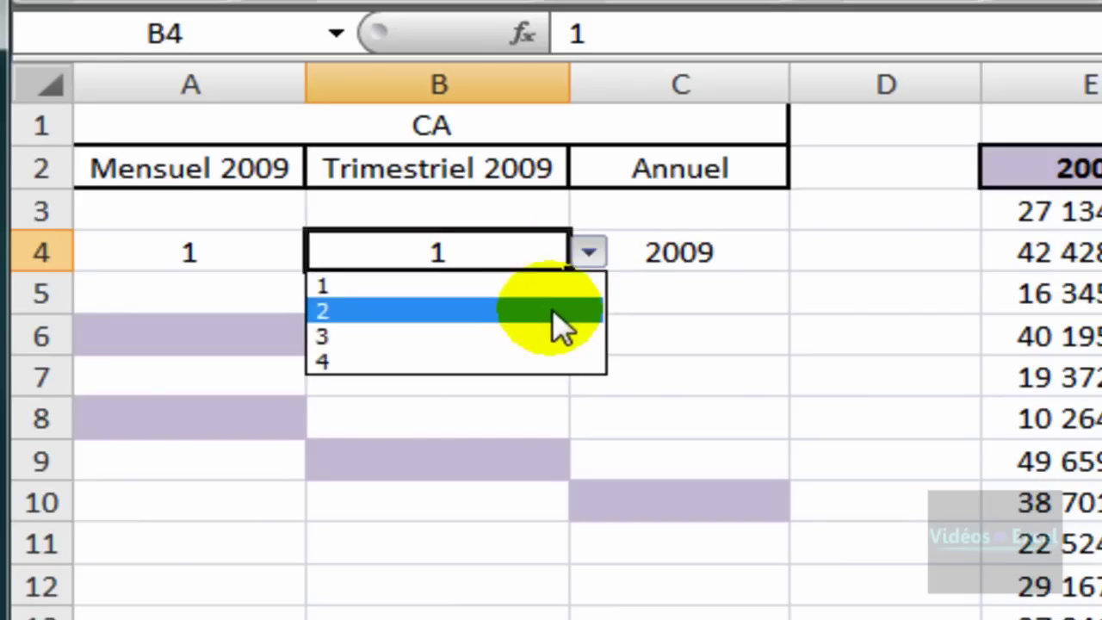
{"action": "left_click", "coordinate": [702, 250]}
{"action": "left_click", "coordinate": [810, 253]}
{"action": "left_click", "coordinate": [765, 312]}
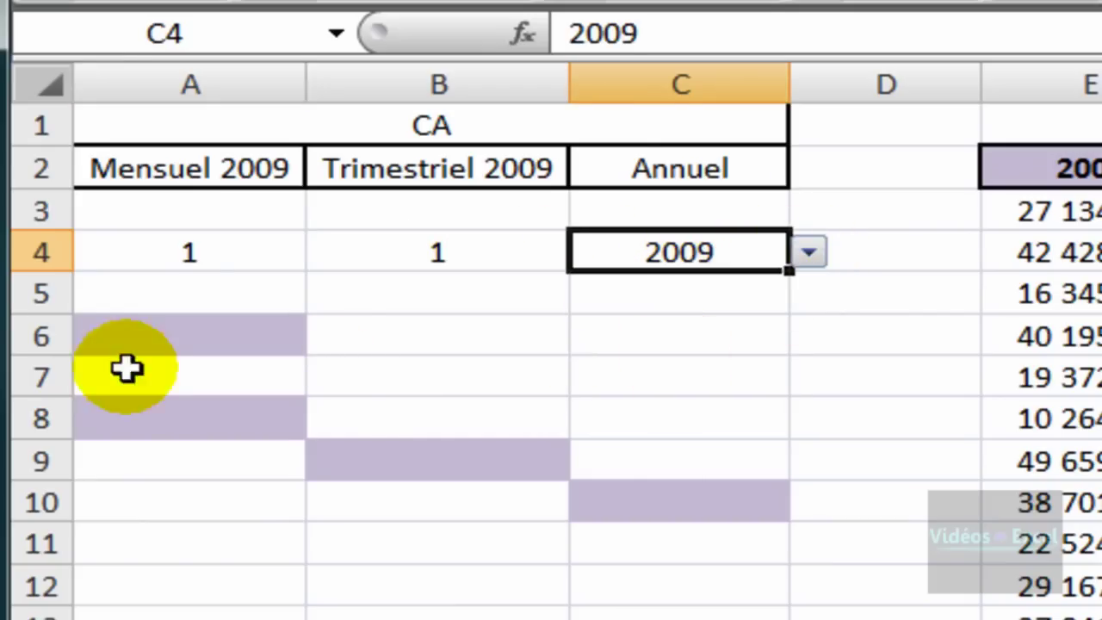
Set the monthly index in A4 to 2 from its dropdown
{"action": "left_click", "coordinate": [138, 339]}
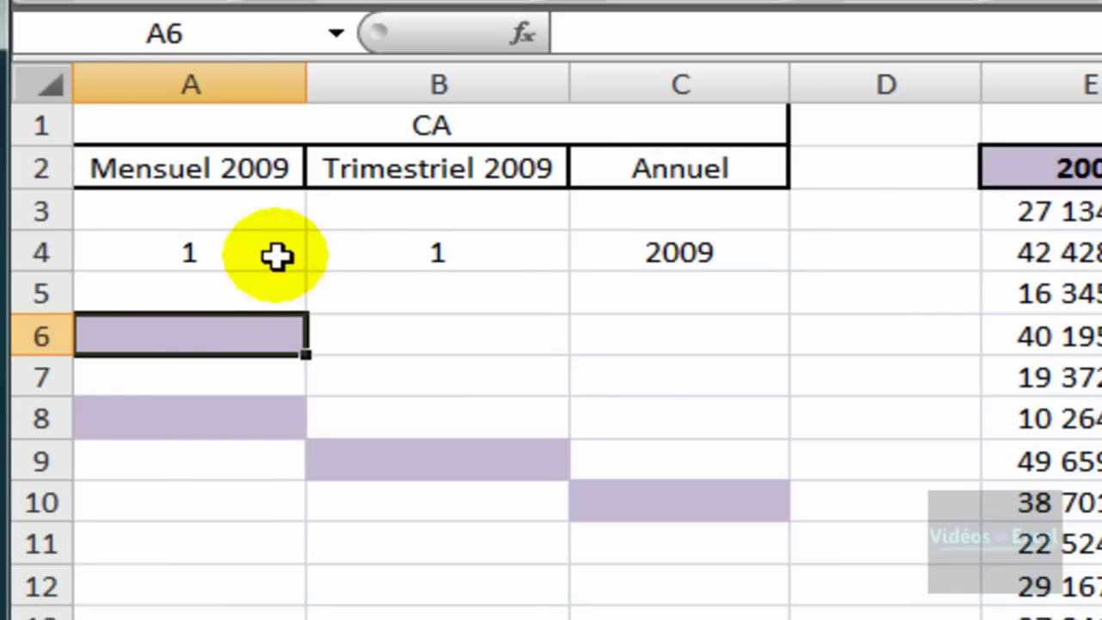
{"action": "left_click", "coordinate": [229, 249]}
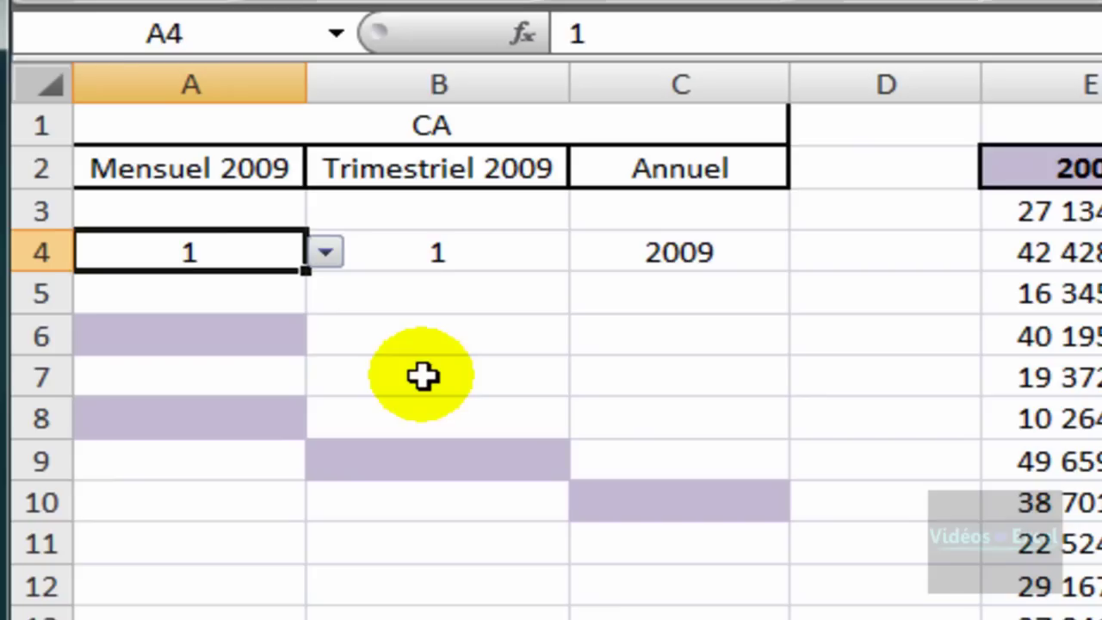
{"action": "left_click", "coordinate": [187, 334]}
{"action": "left_click", "coordinate": [287, 257]}
{"action": "left_click", "coordinate": [323, 254]}
{"action": "left_click", "coordinate": [307, 290]}
{"action": "left_click", "coordinate": [326, 253]}
{"action": "left_click", "coordinate": [306, 312]}
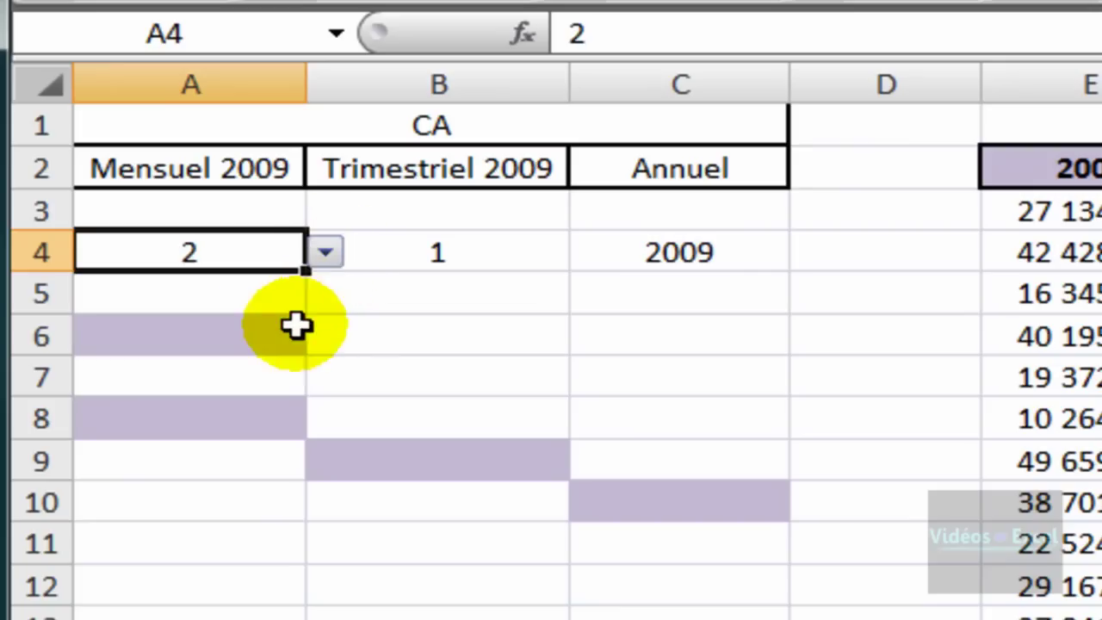
Start a CHOISIR formula in A6 by typing =ch
{"action": "left_click", "coordinate": [297, 334]}
{"action": "type", "text": "=ch"}
{"action": "key", "text": "Down"}
{"action": "key", "text": "Tab"}
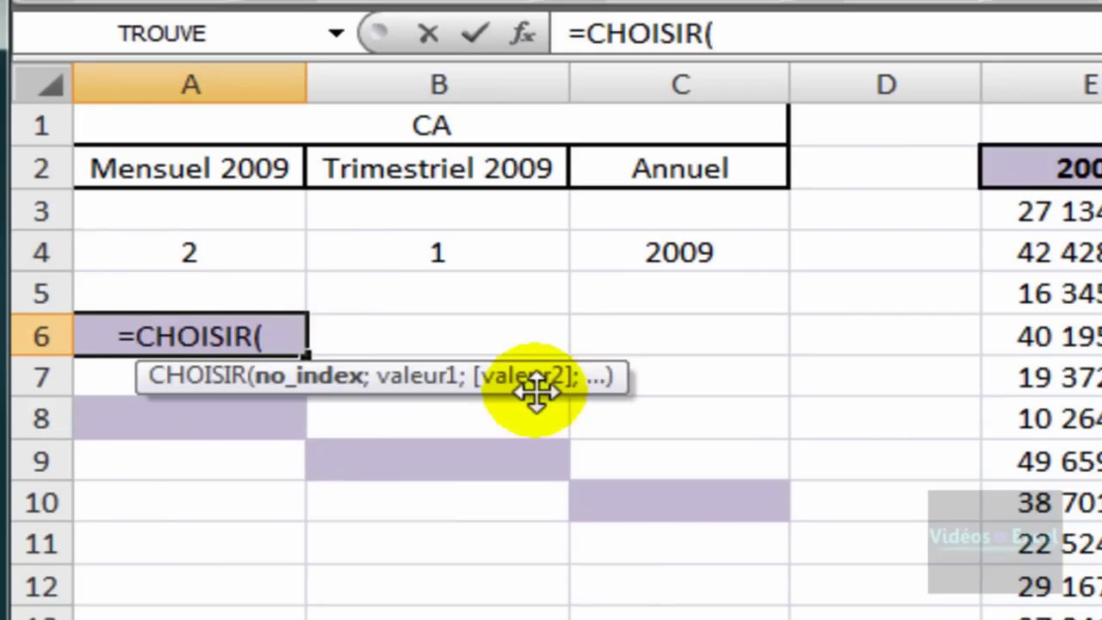
Enter =CHOISIR(A4;"janvier";"février";"mars") in A6, which now displays février
{"action": "left_click", "coordinate": [221, 248]}
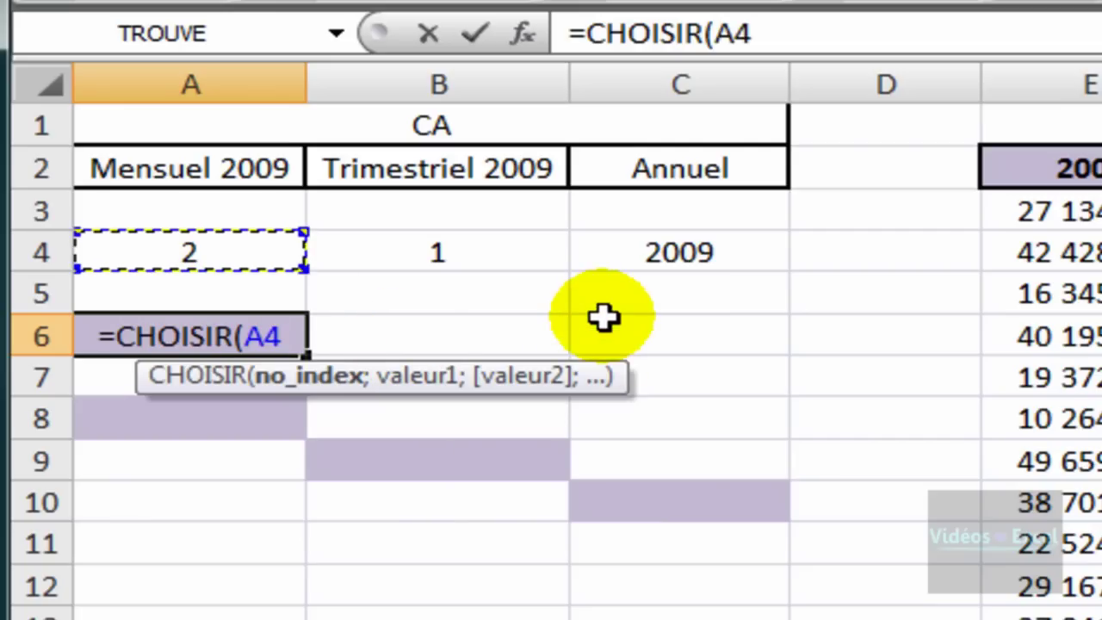
{"action": "type", "text": ";"}
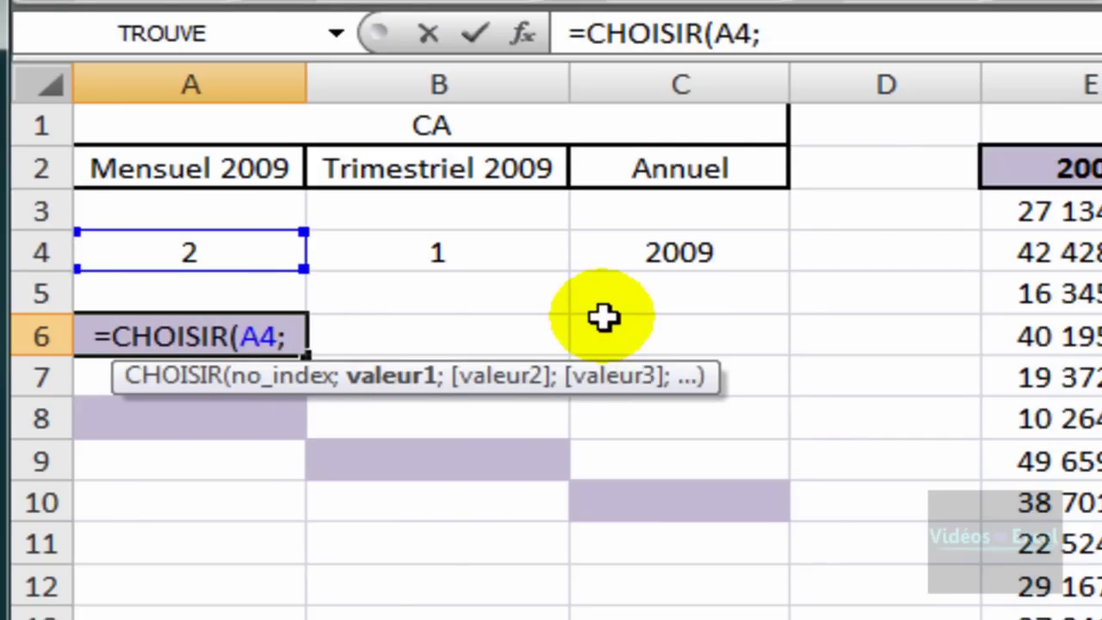
{"action": "type", "text": "\""}
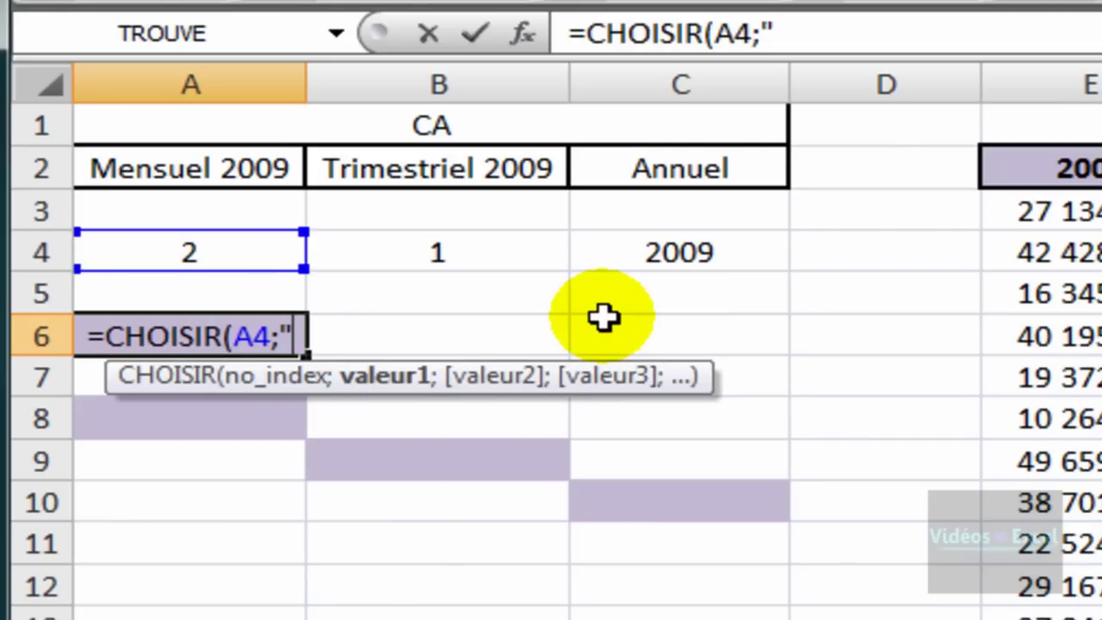
{"action": "type", "text": "janv"}
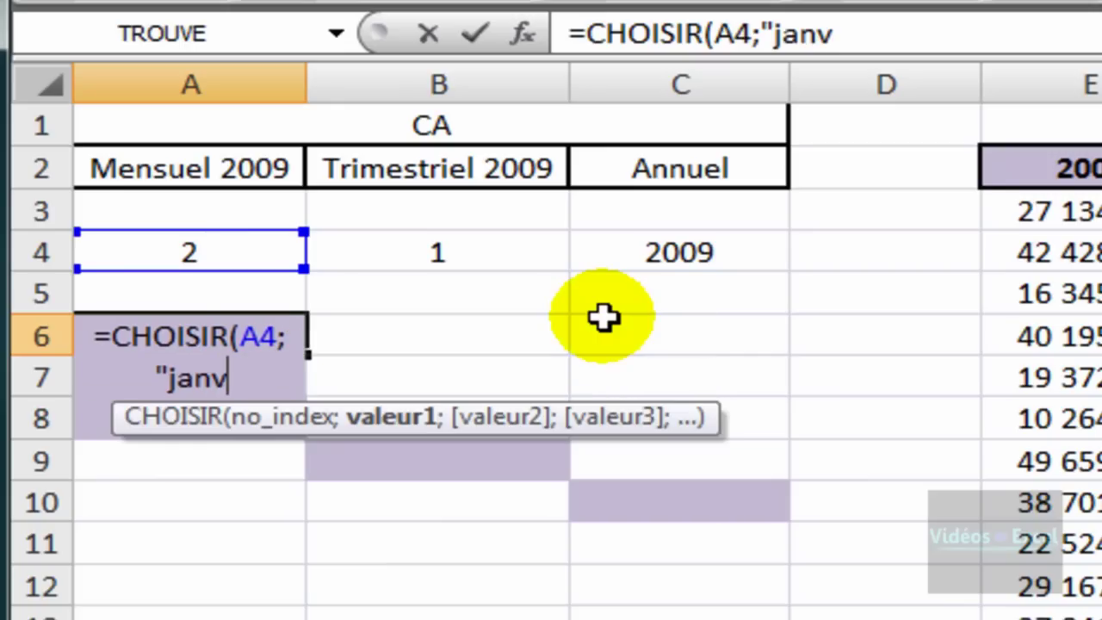
{"action": "type", "text": "ier\""}
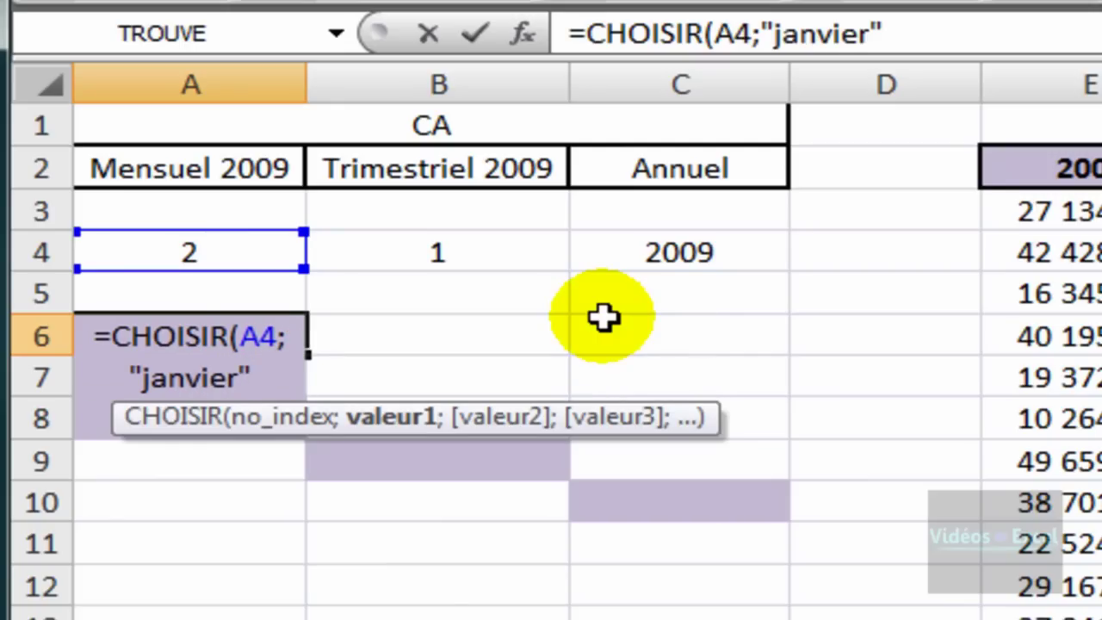
{"action": "type", "text": ";\""}
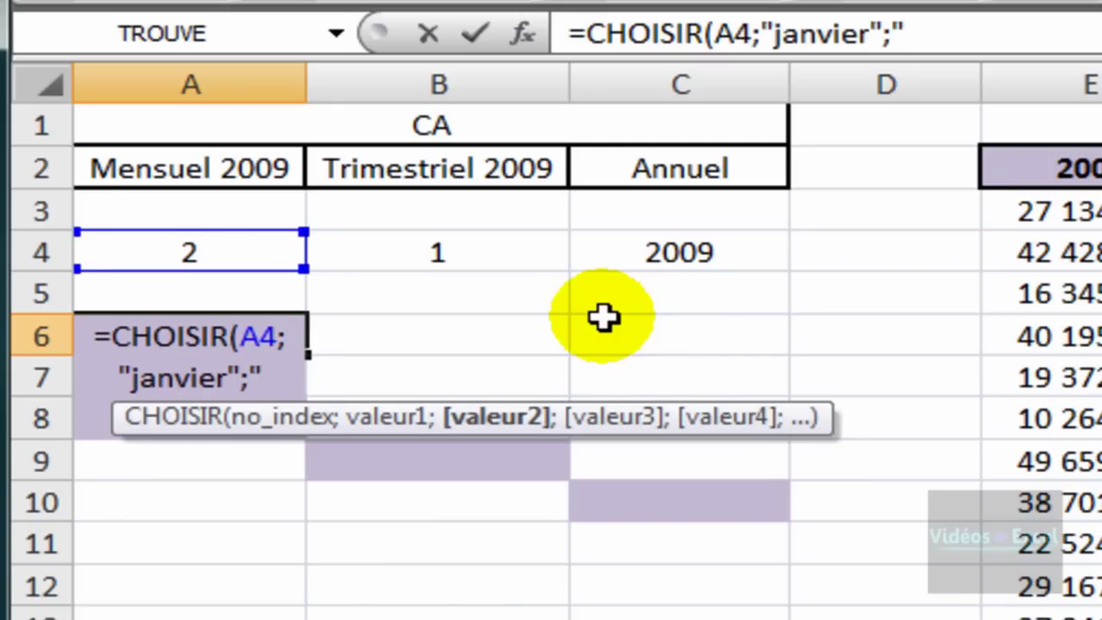
{"action": "type", "text": "février"}
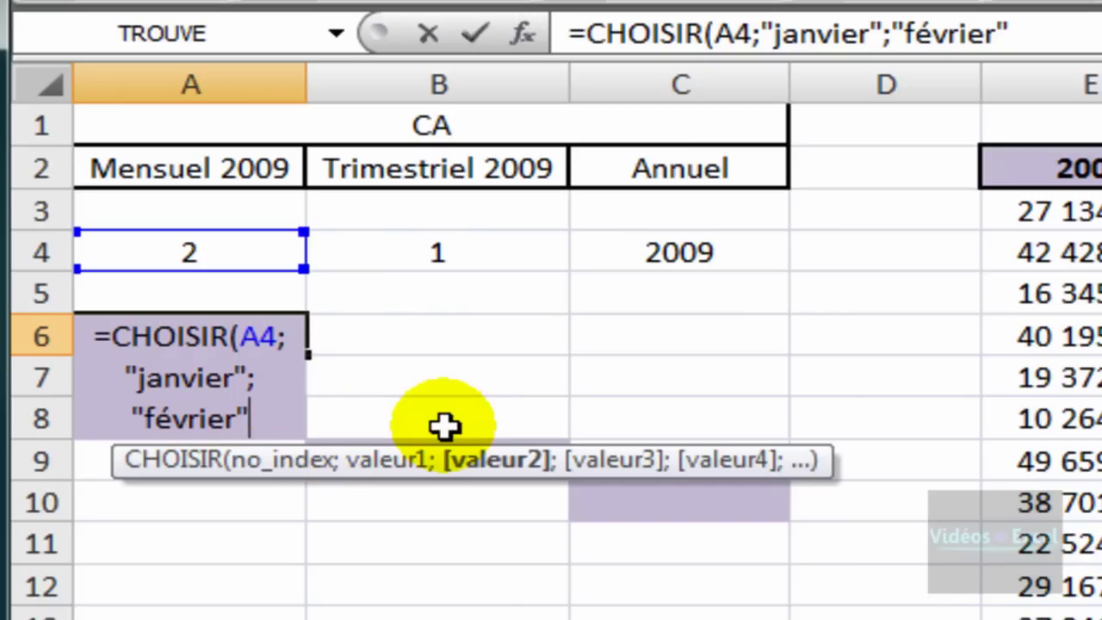
{"action": "type", "text": ";\"m"}
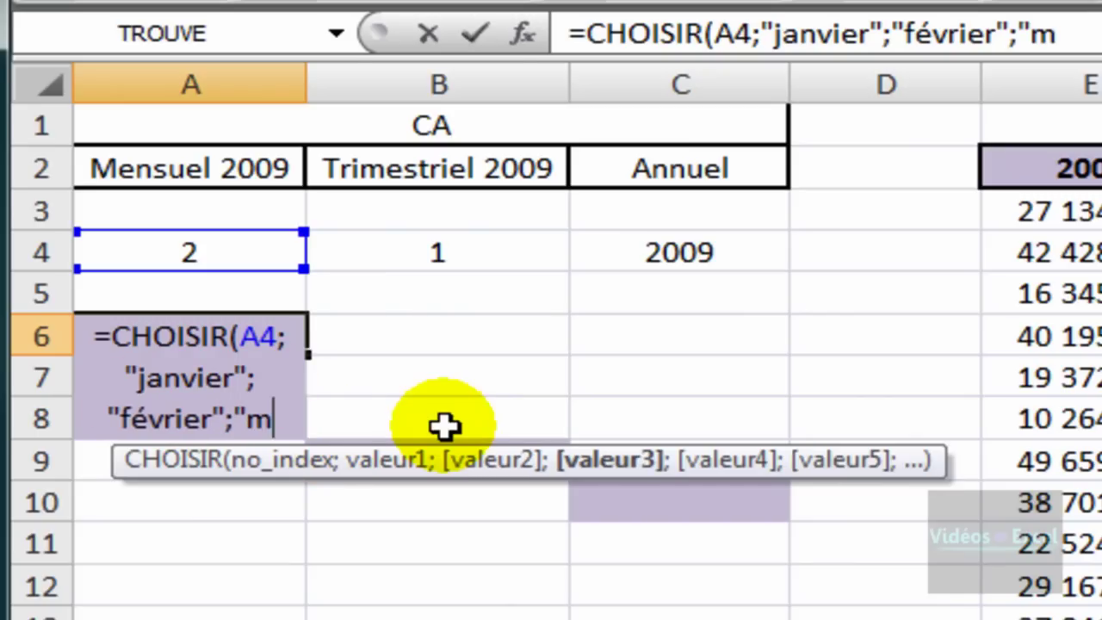
{"action": "type", "text": "ars\""}
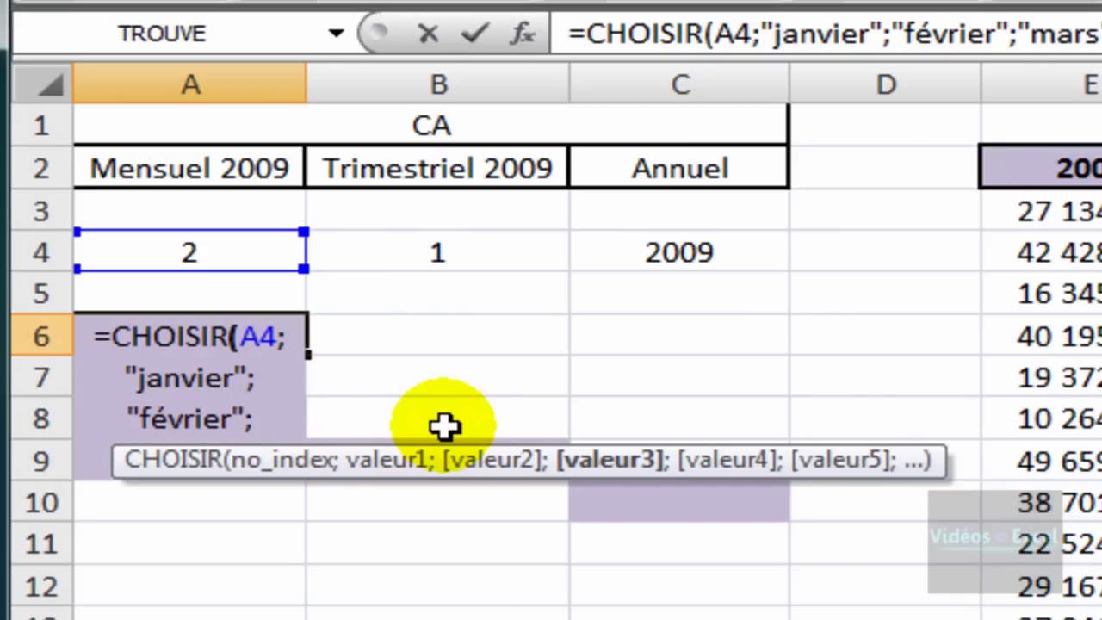
{"action": "type", "text": ")"}
{"action": "key", "text": "ctrl+Return"}
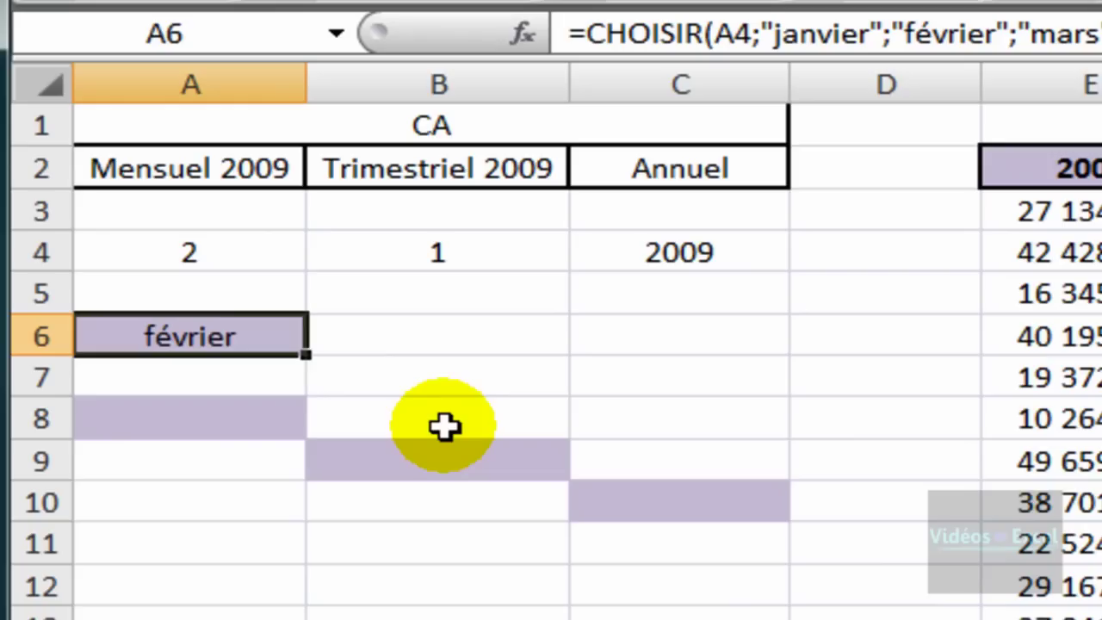
Set the monthly index in A4 to 1, then 3, so A6 shows mars
{"action": "left_click", "coordinate": [247, 251]}
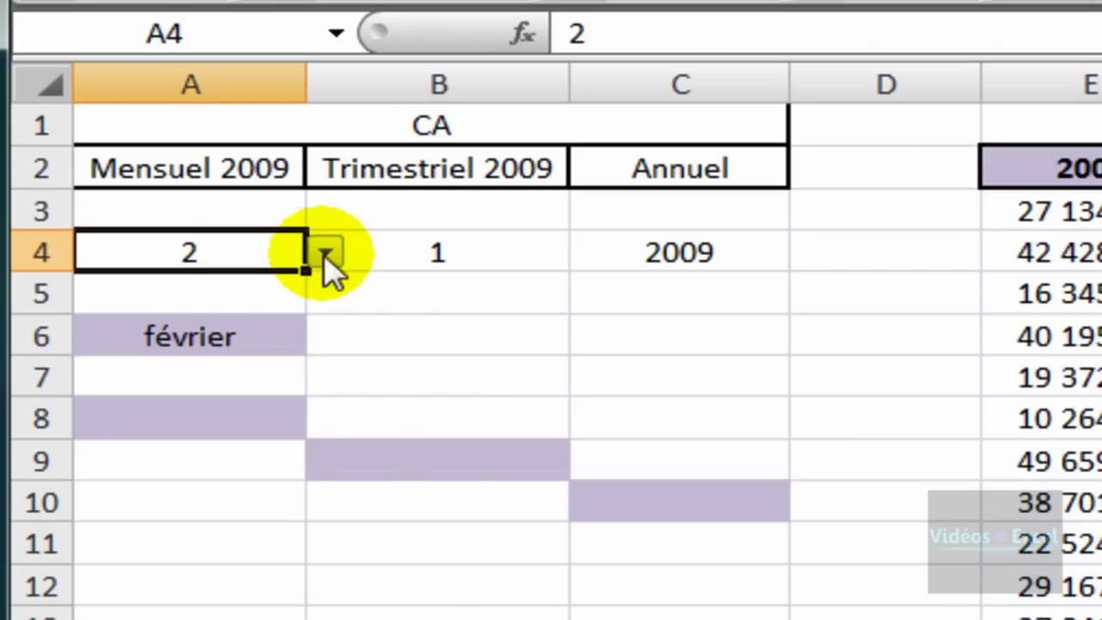
{"action": "left_click", "coordinate": [327, 252]}
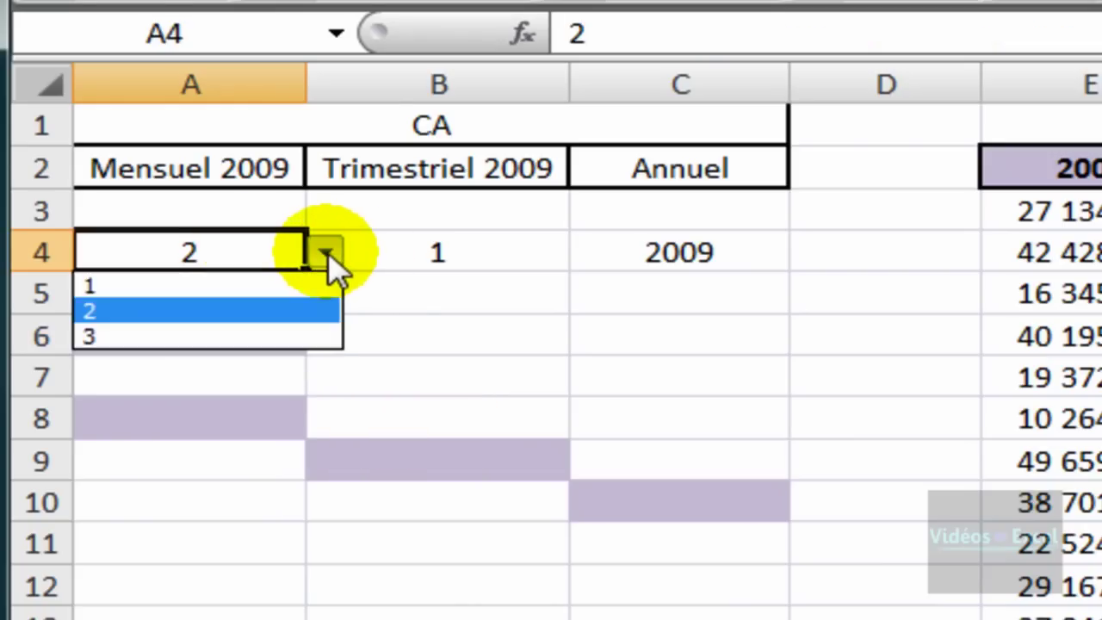
{"action": "left_click", "coordinate": [310, 286]}
{"action": "left_click", "coordinate": [327, 253]}
{"action": "left_click", "coordinate": [312, 338]}
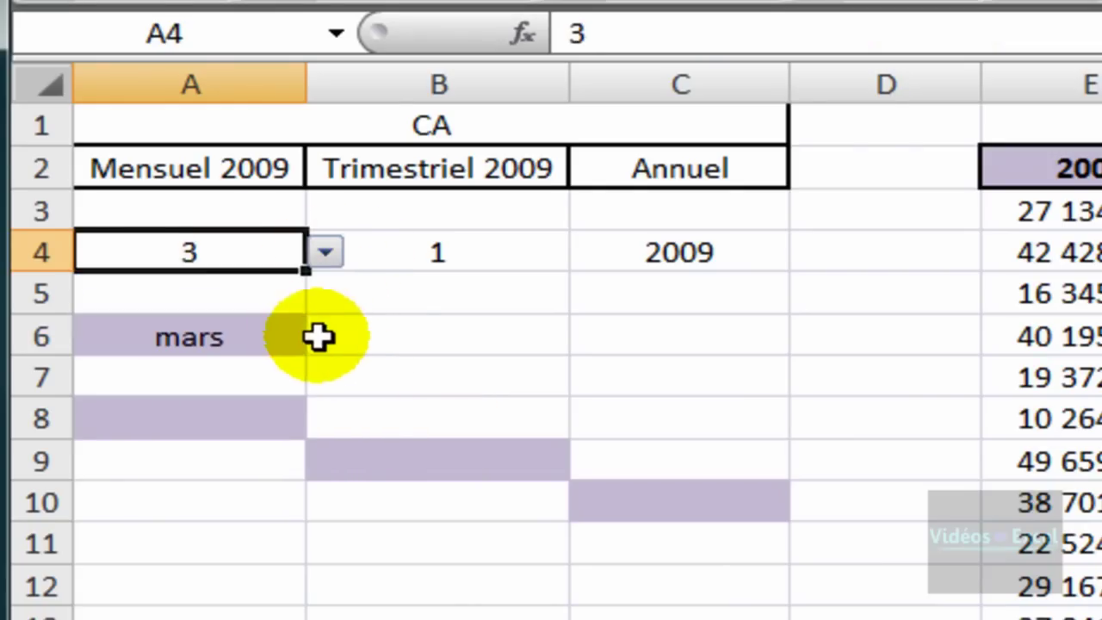
Start a CHOISIR formula in A8 by typing =ch
{"action": "left_click", "coordinate": [229, 418]}
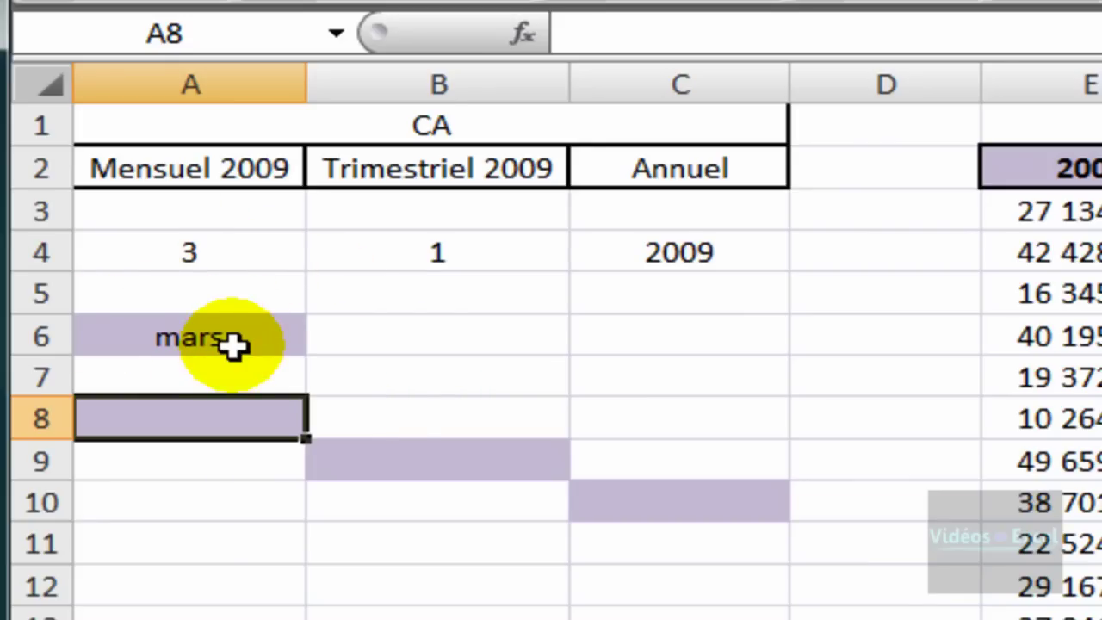
{"action": "type", "text": "=ch"}
{"action": "key", "text": "Down"}
{"action": "key", "text": "Tab"}
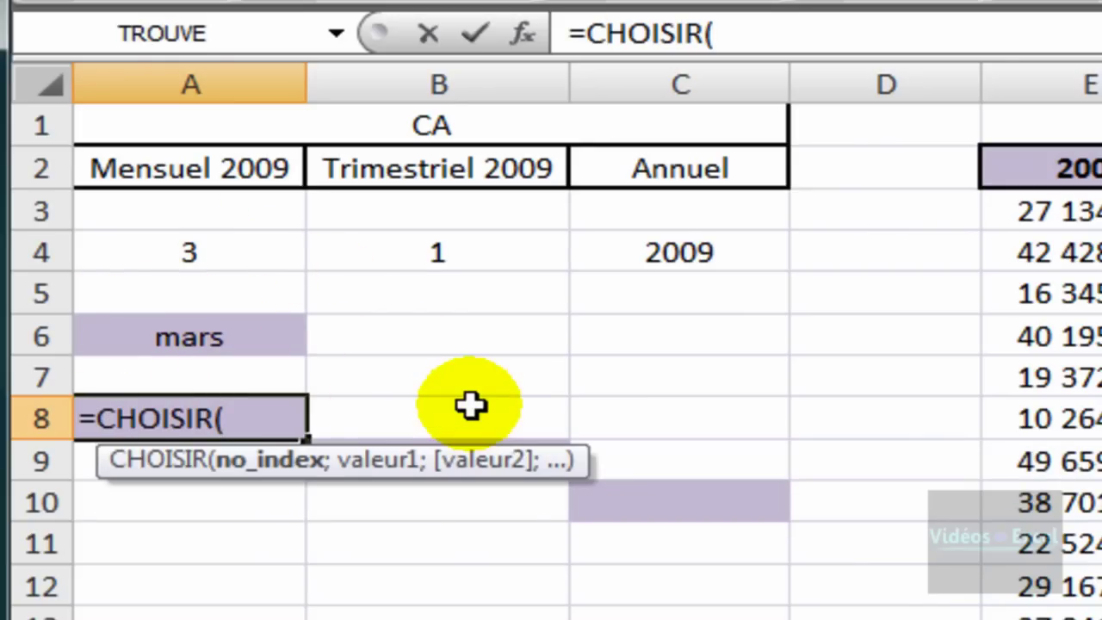
Complete A8 as =CHOISIR(A4;E3;E4;E5) pointing at the first three 2009 sales
{"action": "left_click", "coordinate": [234, 254]}
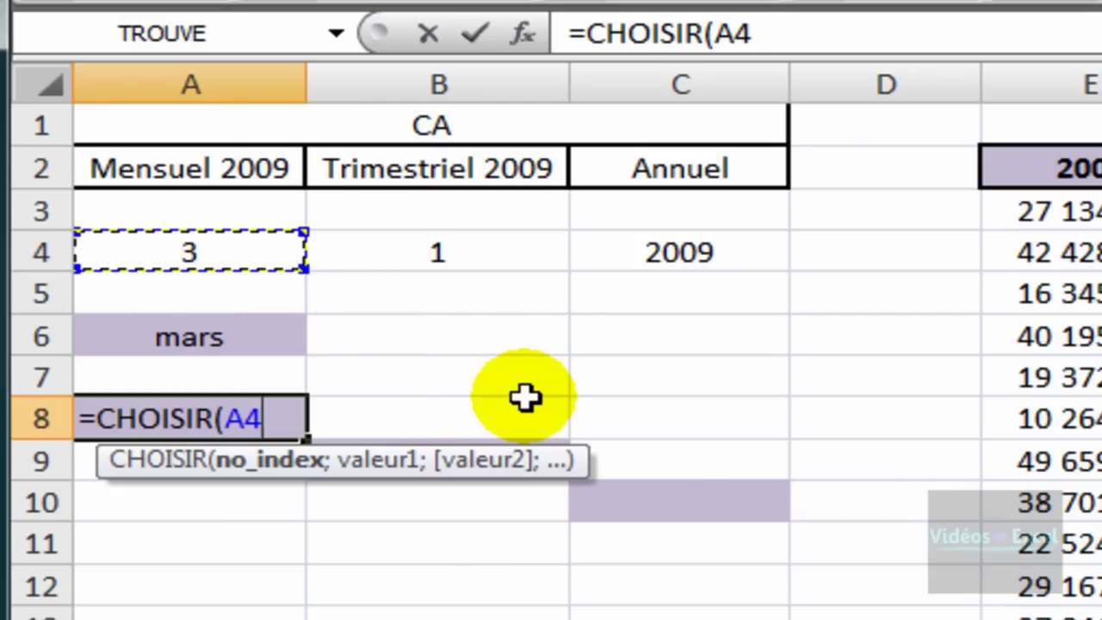
{"action": "type", "text": ";"}
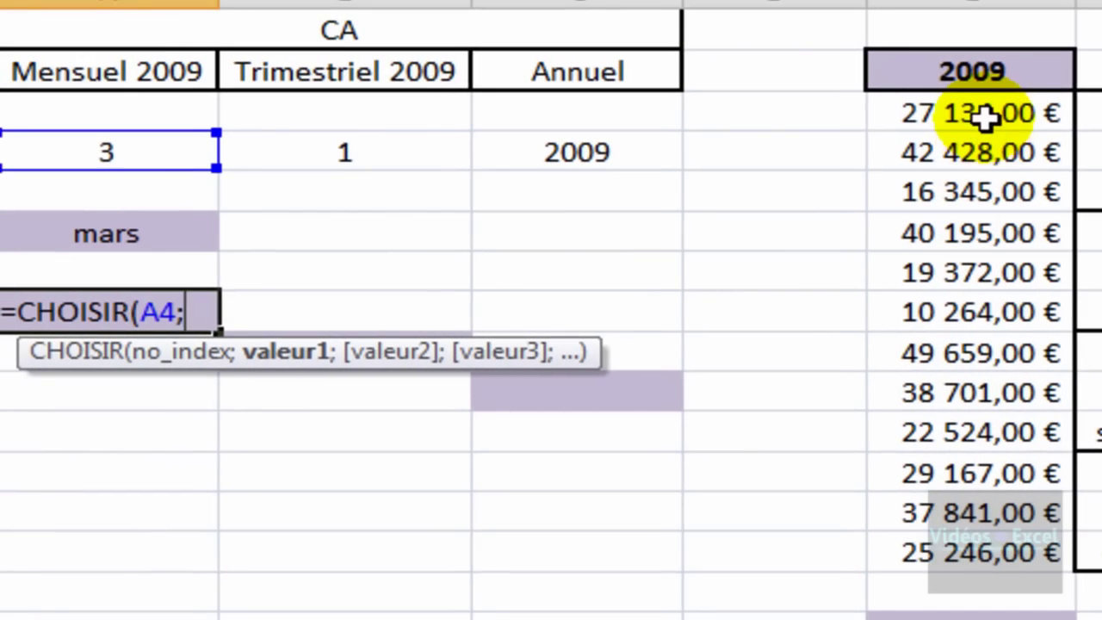
{"action": "left_click", "coordinate": [775, 109]}
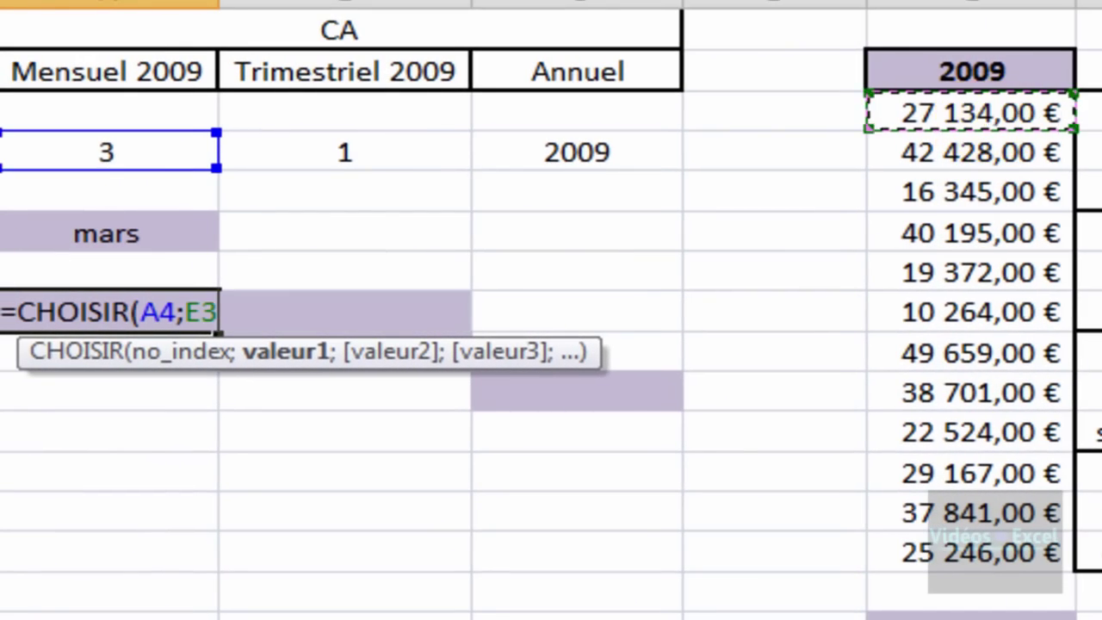
{"action": "type", "text": ";"}
{"action": "left_click", "coordinate": [1029, 154]}
{"action": "type", "text": ";"}
{"action": "left_click", "coordinate": [934, 193]}
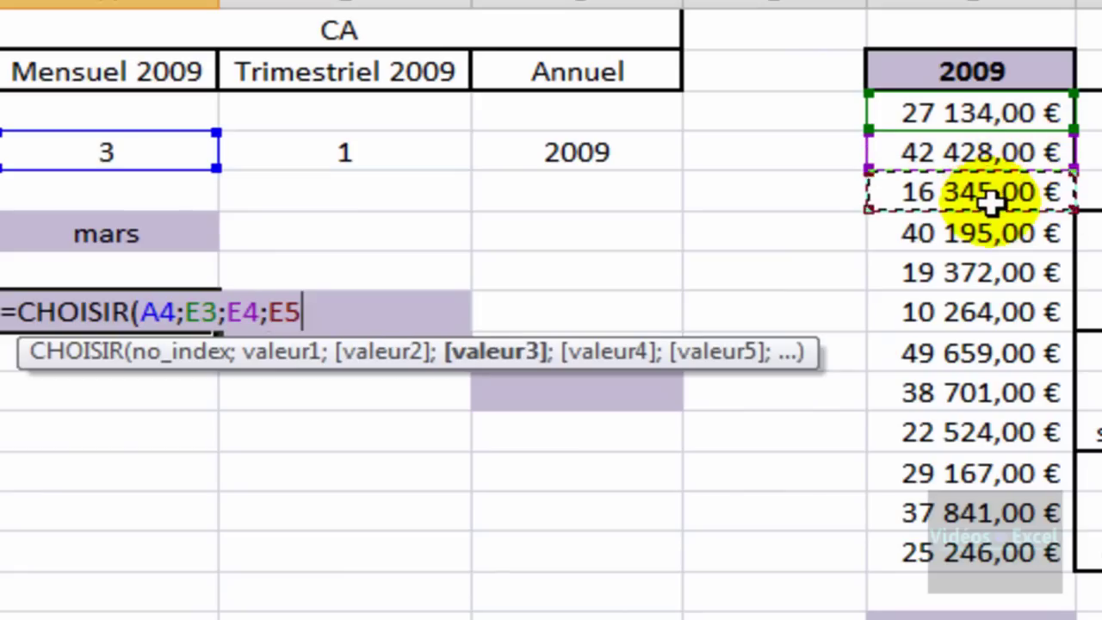
{"action": "type", "text": ")"}
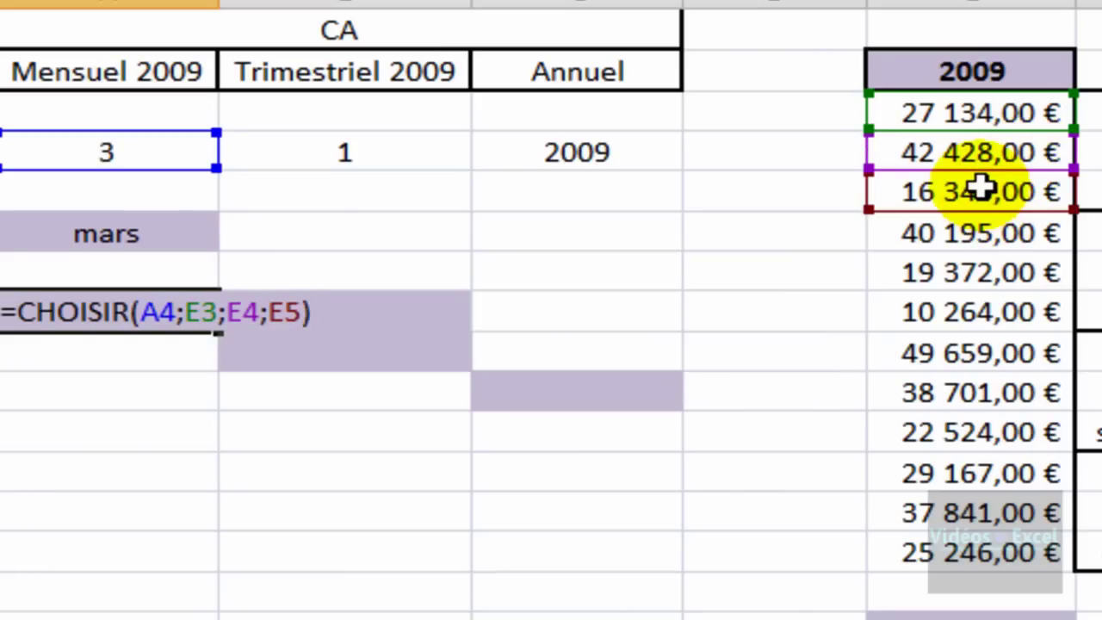
{"action": "key", "text": "ctrl+Return"}
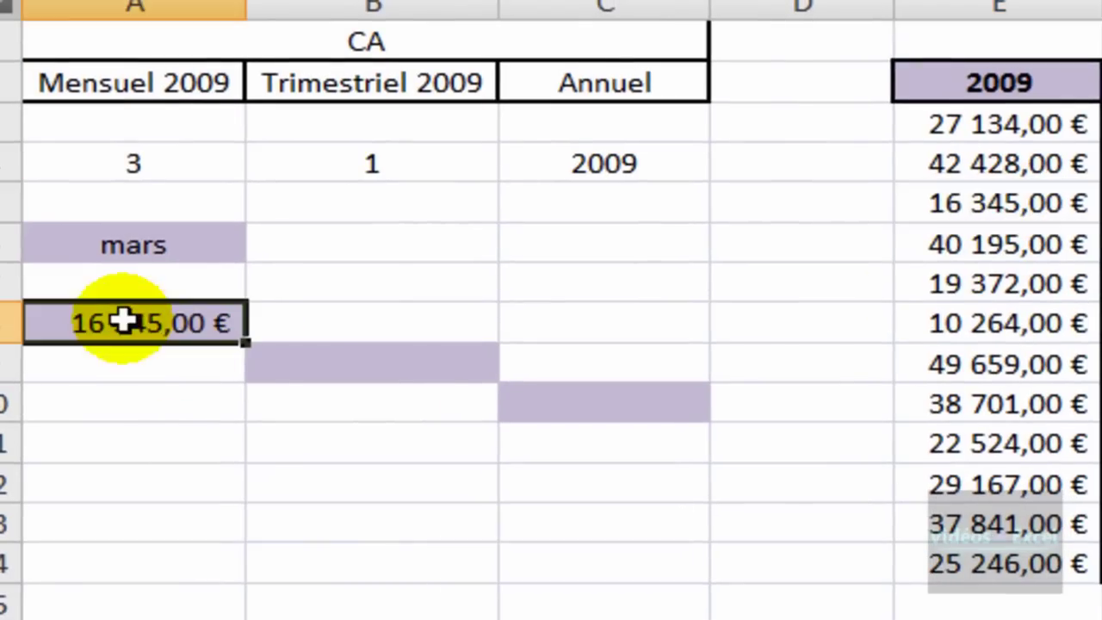
Set the month number in A4 to 2 to test the results
{"action": "left_click", "coordinate": [185, 159]}
{"action": "left_click", "coordinate": [265, 166]}
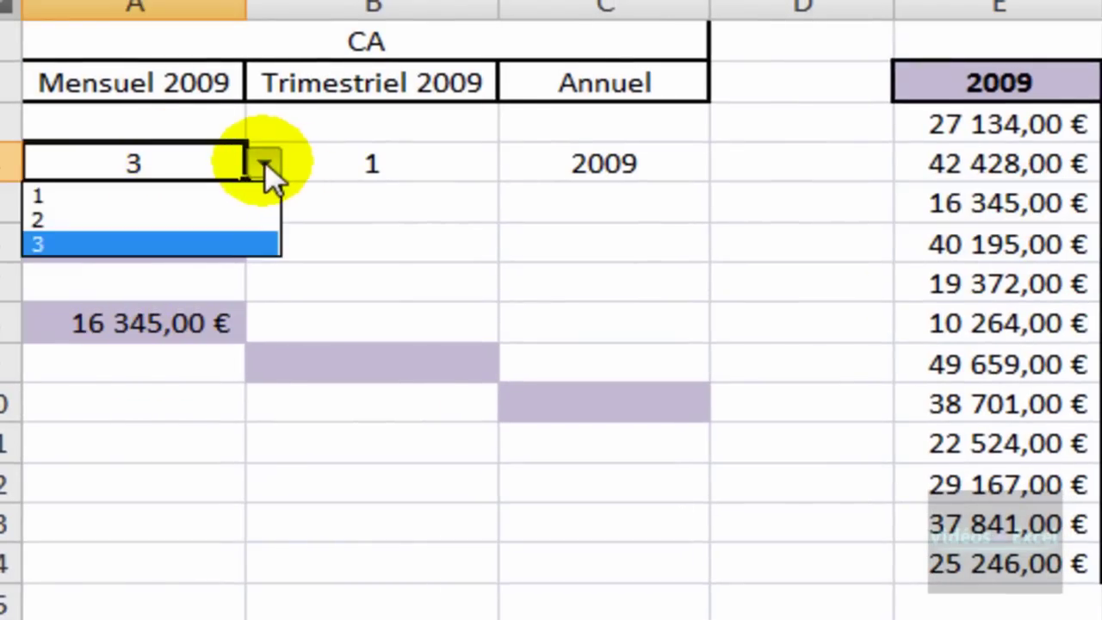
{"action": "left_click", "coordinate": [216, 221]}
{"action": "left_click", "coordinate": [155, 334]}
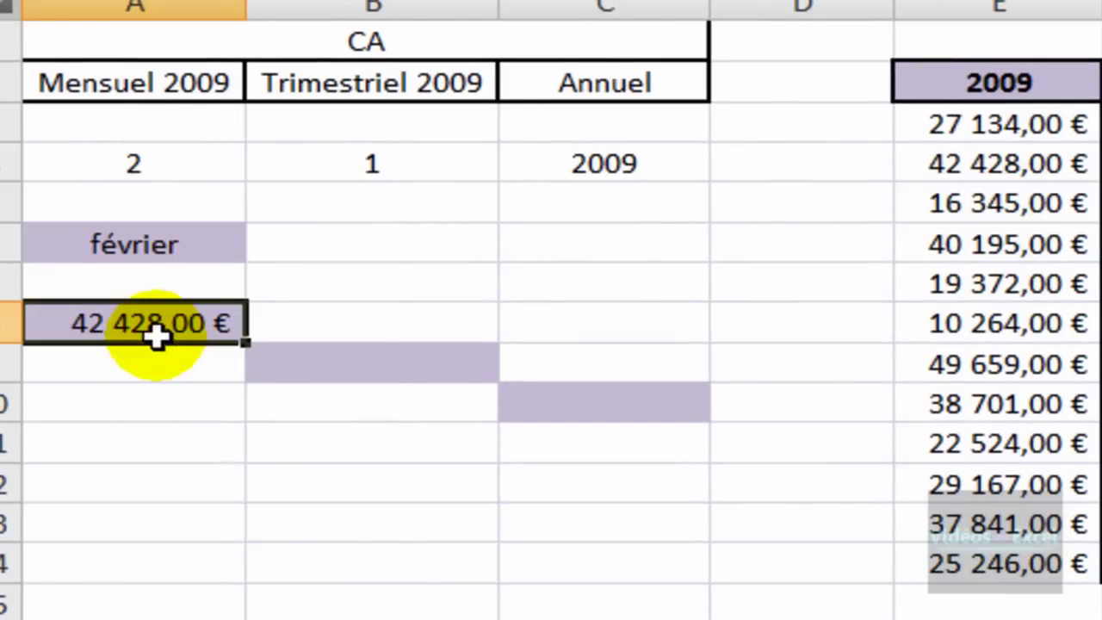
{"action": "left_click", "coordinate": [900, 179]}
Set A4 back to 1, showing janvier and 27 134,00 €, and select B9
{"action": "left_click", "coordinate": [238, 163]}
{"action": "left_click", "coordinate": [264, 165]}
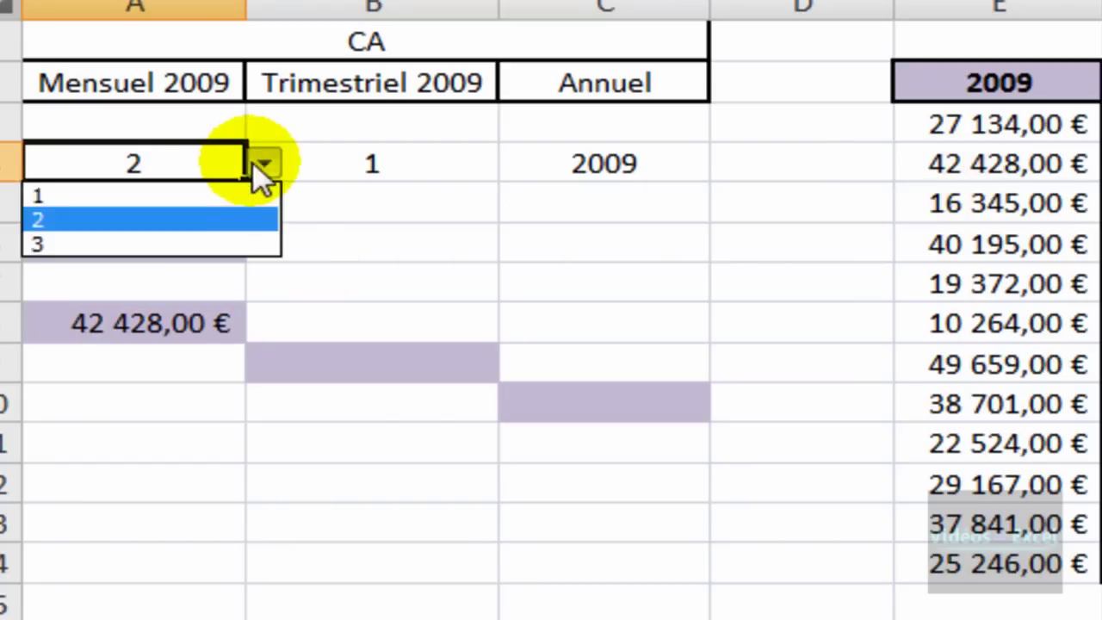
{"action": "left_click", "coordinate": [216, 197]}
{"action": "left_click", "coordinate": [147, 336]}
{"action": "left_click", "coordinate": [1050, 125]}
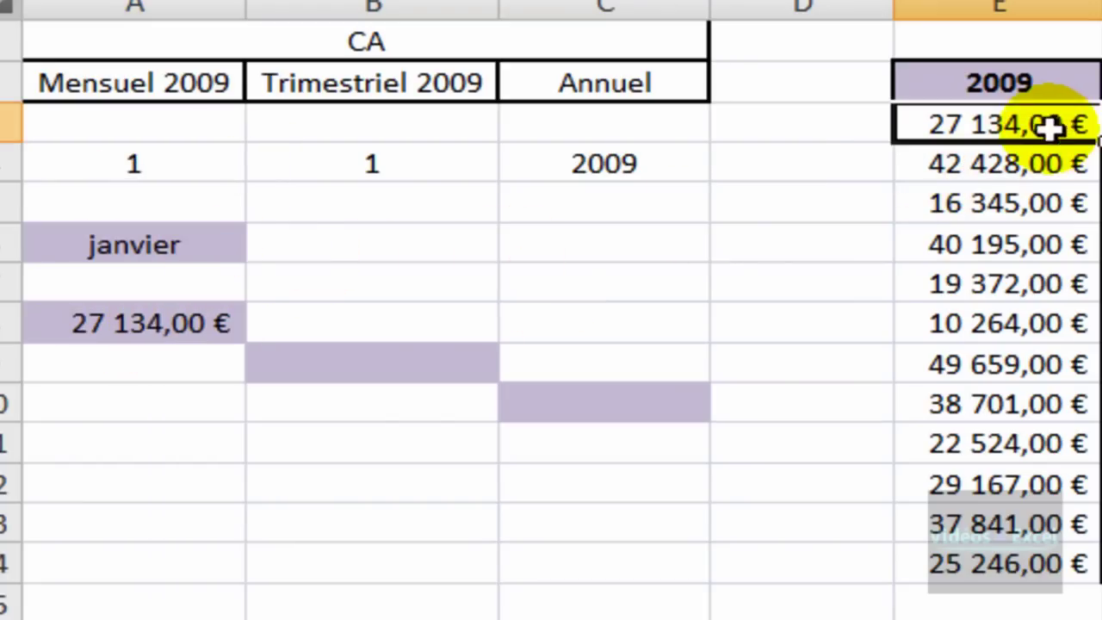
{"action": "left_click", "coordinate": [404, 354]}
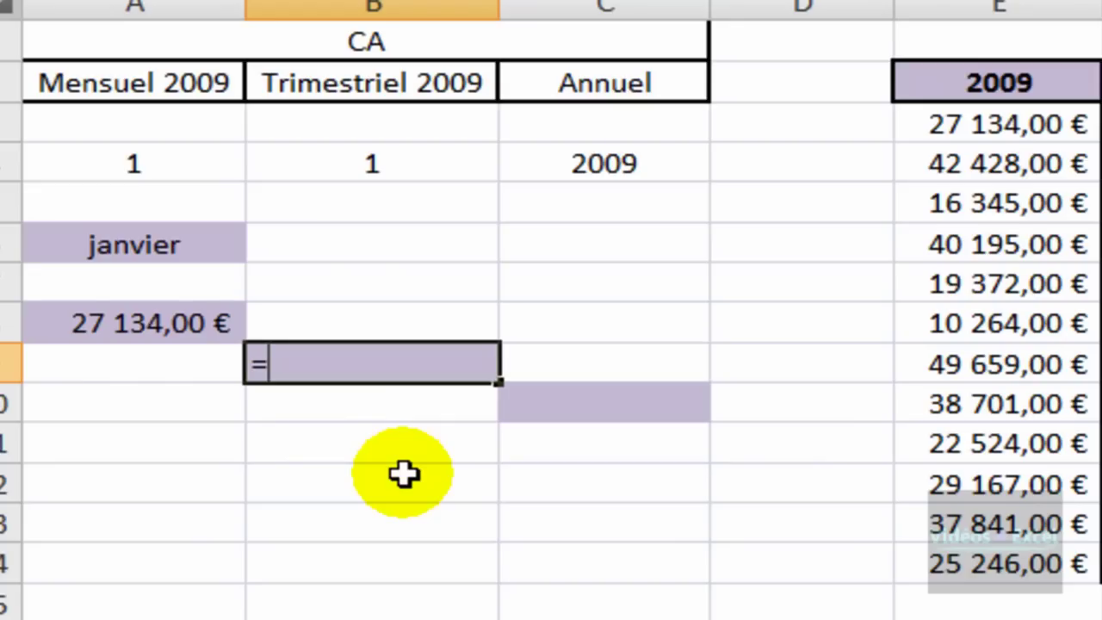
Start =CHOISIR(B4;SOMME(E3:E5);SOMME(E6:E8) in B9 for the first two quarters
{"action": "type", "text": "ch"}
{"action": "key", "text": "Down"}
{"action": "key", "text": "Tab"}
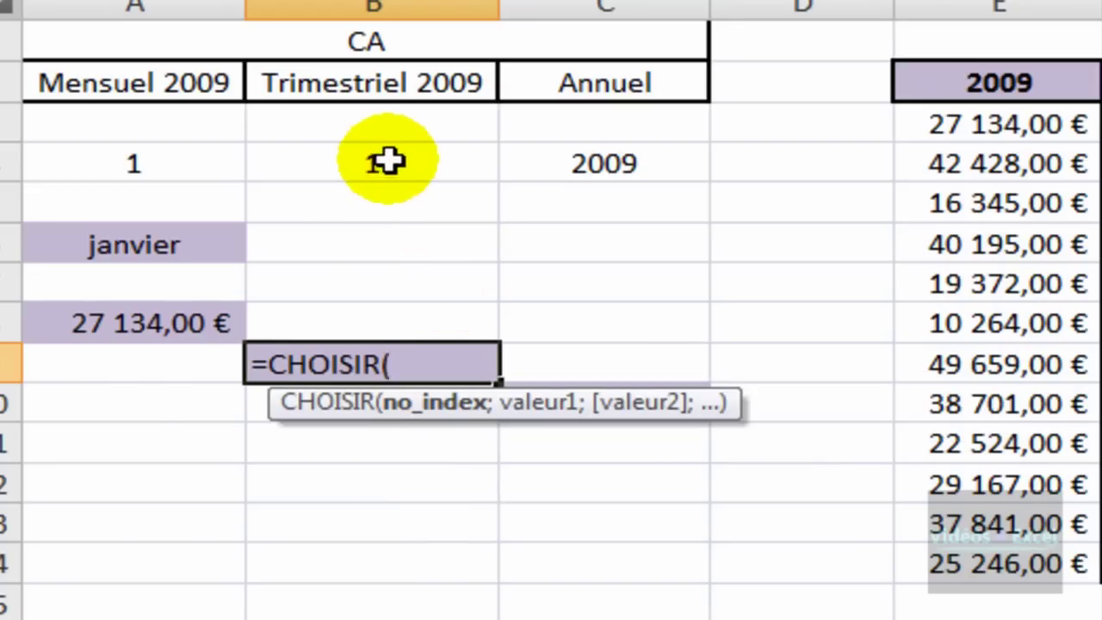
{"action": "left_click", "coordinate": [389, 160]}
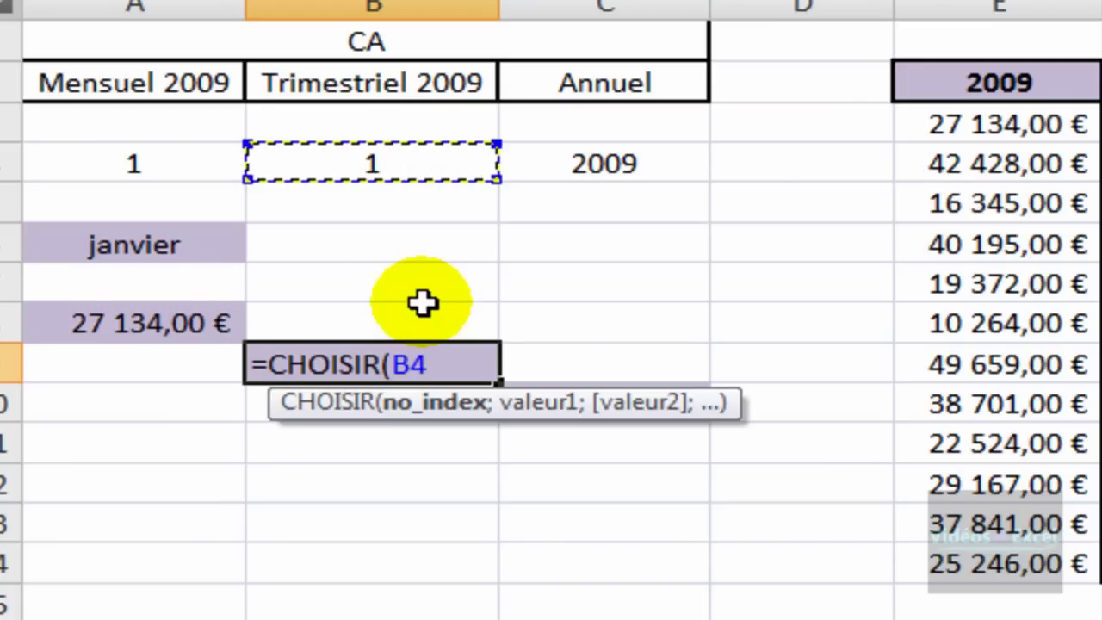
{"action": "type", "text": ";"}
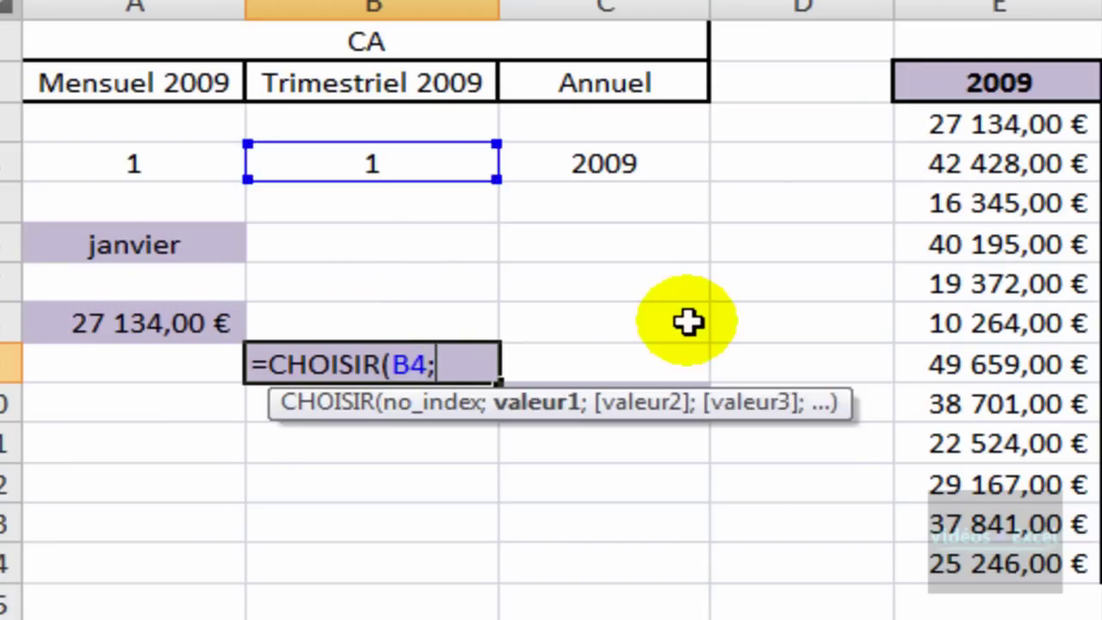
{"action": "type", "text": "som"}
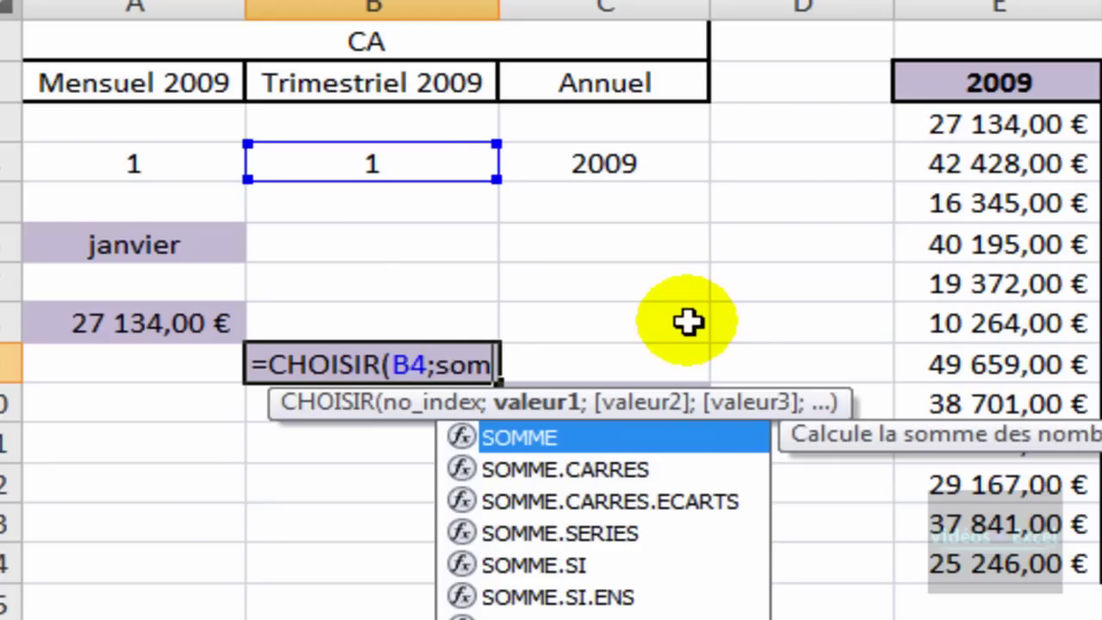
{"action": "key", "text": "Tab"}
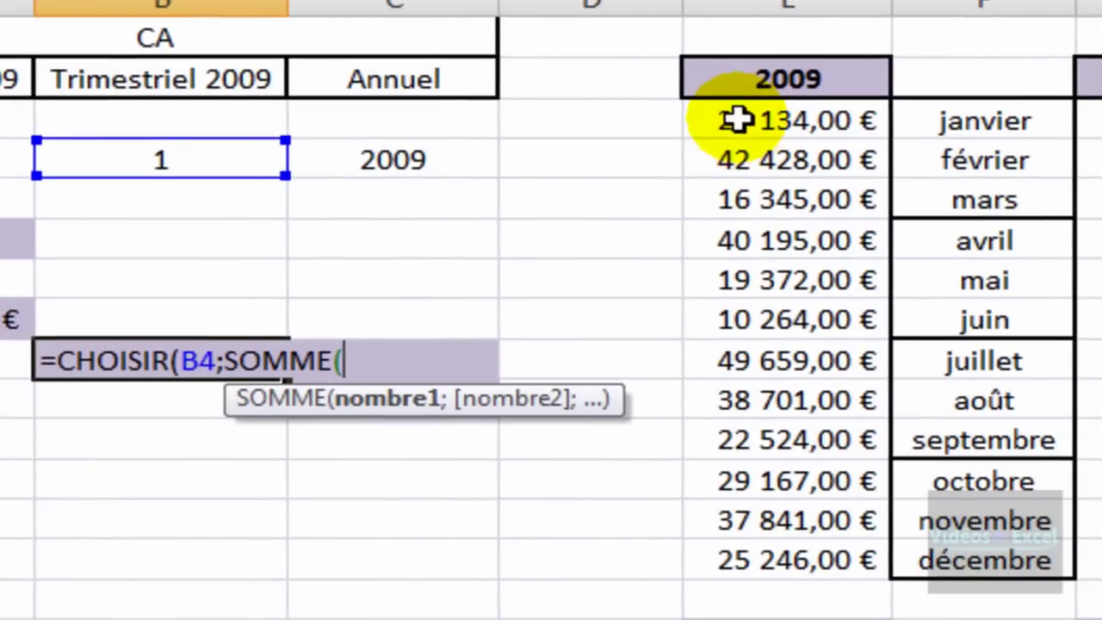
{"action": "left_click_drag", "start_coordinate": [714, 129], "coordinate": [741, 197]}
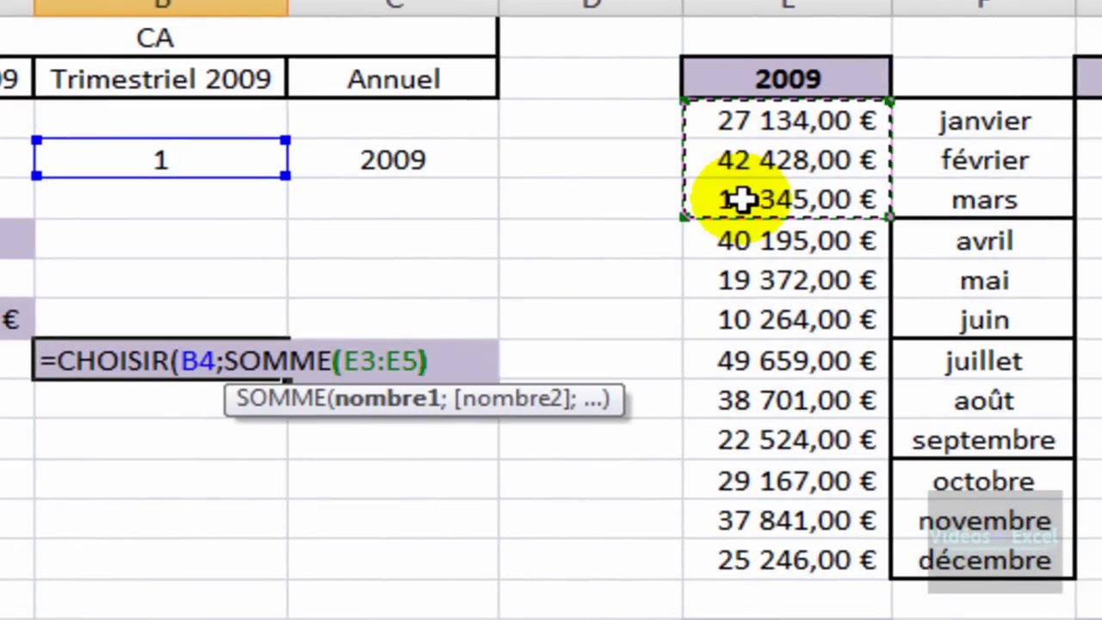
{"action": "type", "text": ");"}
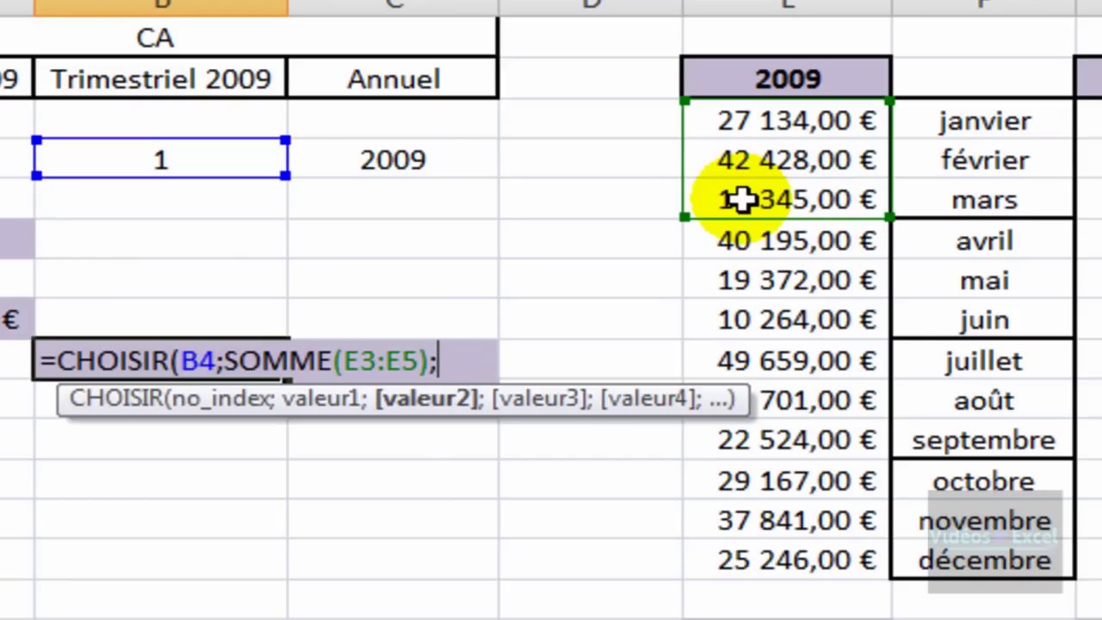
{"action": "type", "text": "so"}
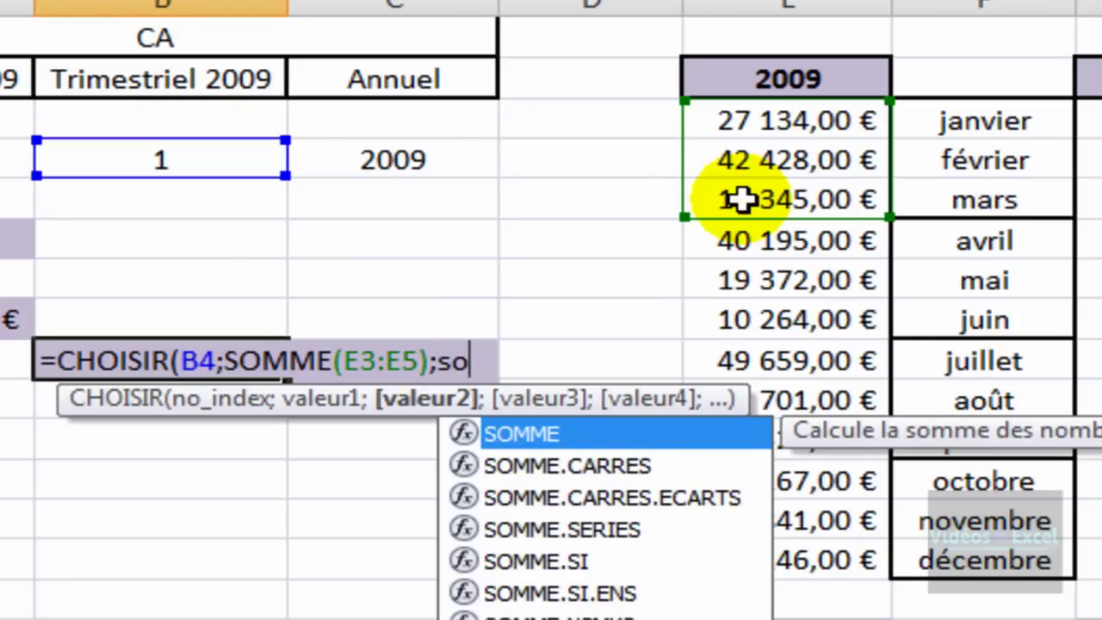
{"action": "key", "text": "Tab"}
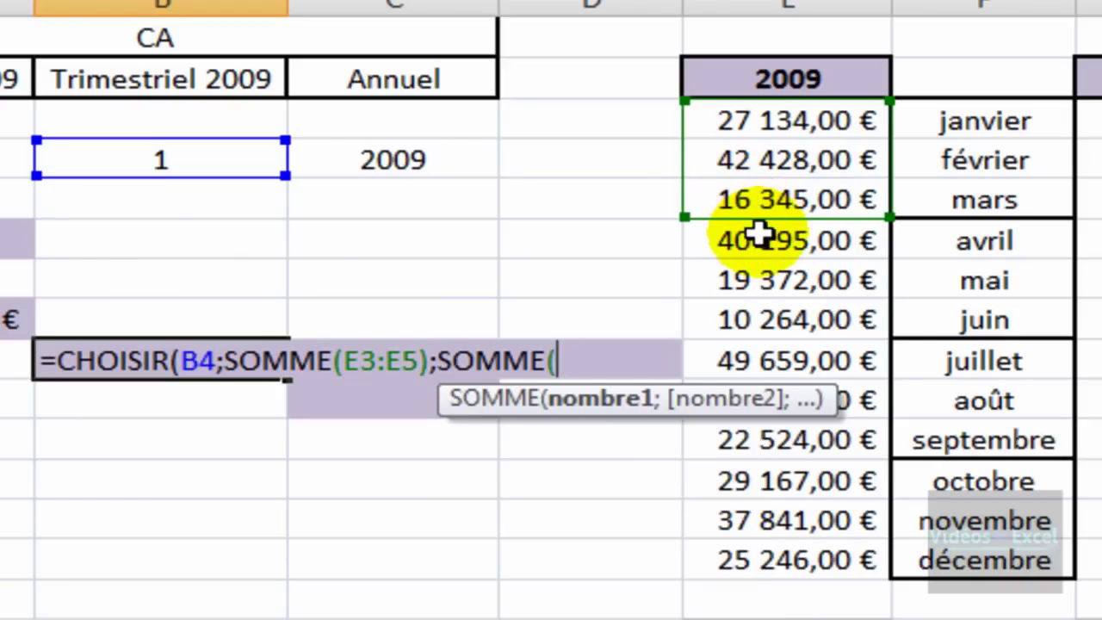
{"action": "left_click_drag", "start_coordinate": [760, 238], "coordinate": [762, 319]}
Add SOMME(E9:E11) and SOMME(E12:E14), close and commit, showing 85 907,00 €
{"action": "type", "text": ")"}
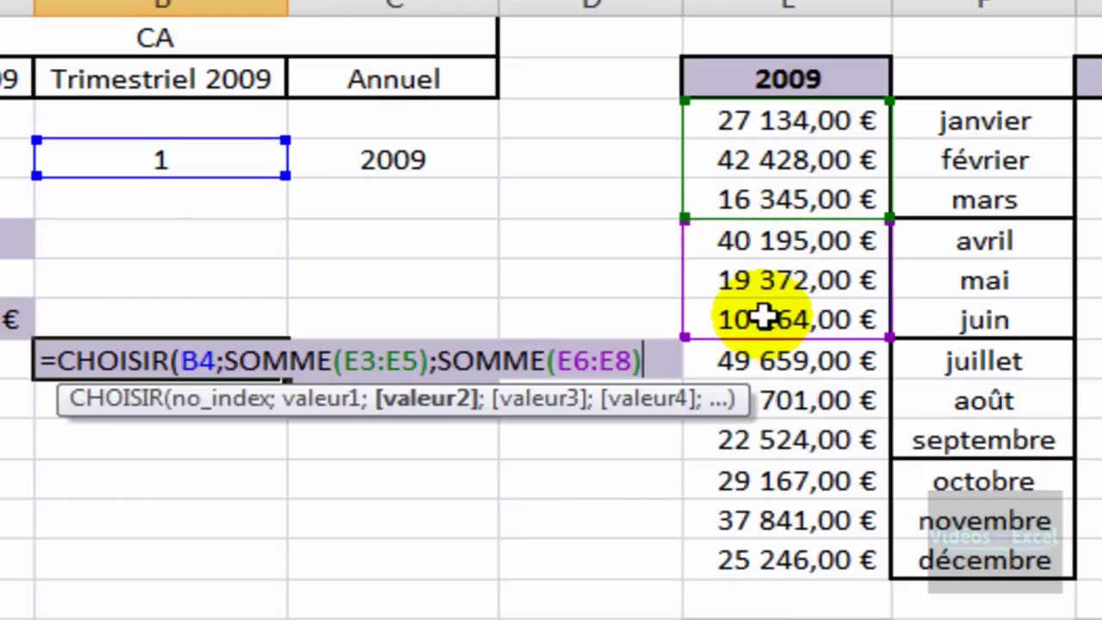
{"action": "type", "text": ";so"}
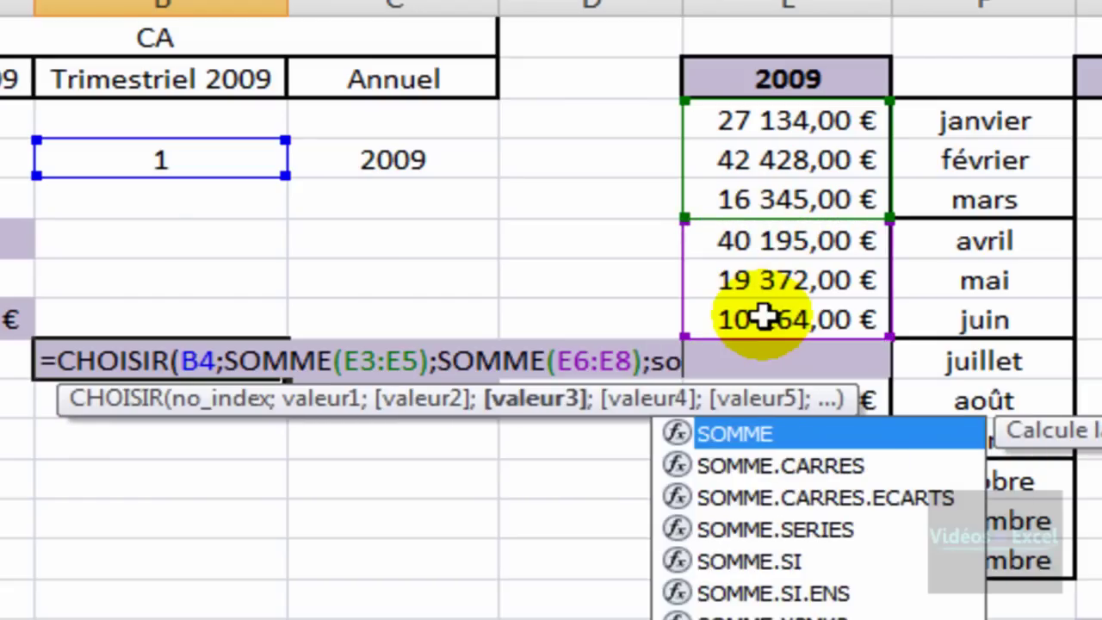
{"action": "key", "text": "Tab"}
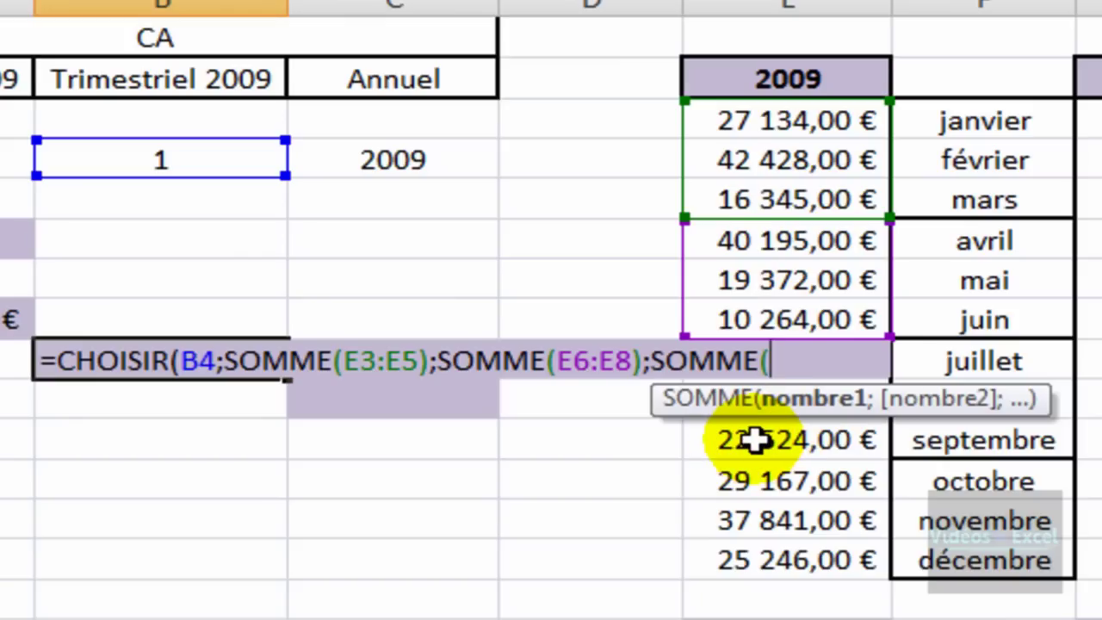
{"action": "left_click", "coordinate": [755, 440]}
{"action": "left_click_drag", "start_coordinate": [755, 440], "coordinate": [766, 360]}
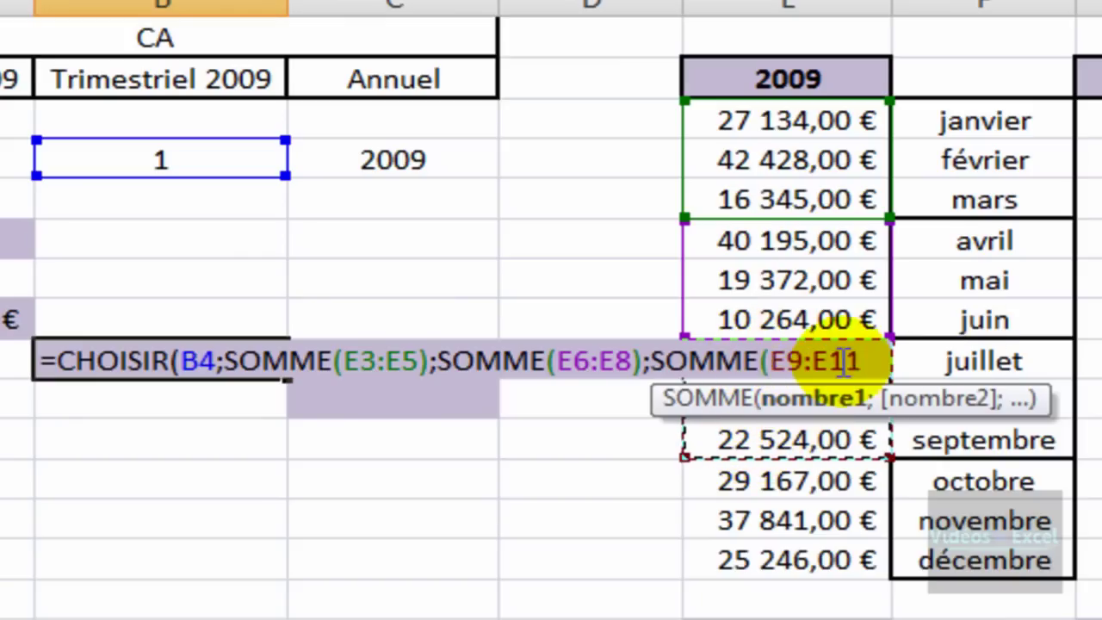
{"action": "type", "text": ");so"}
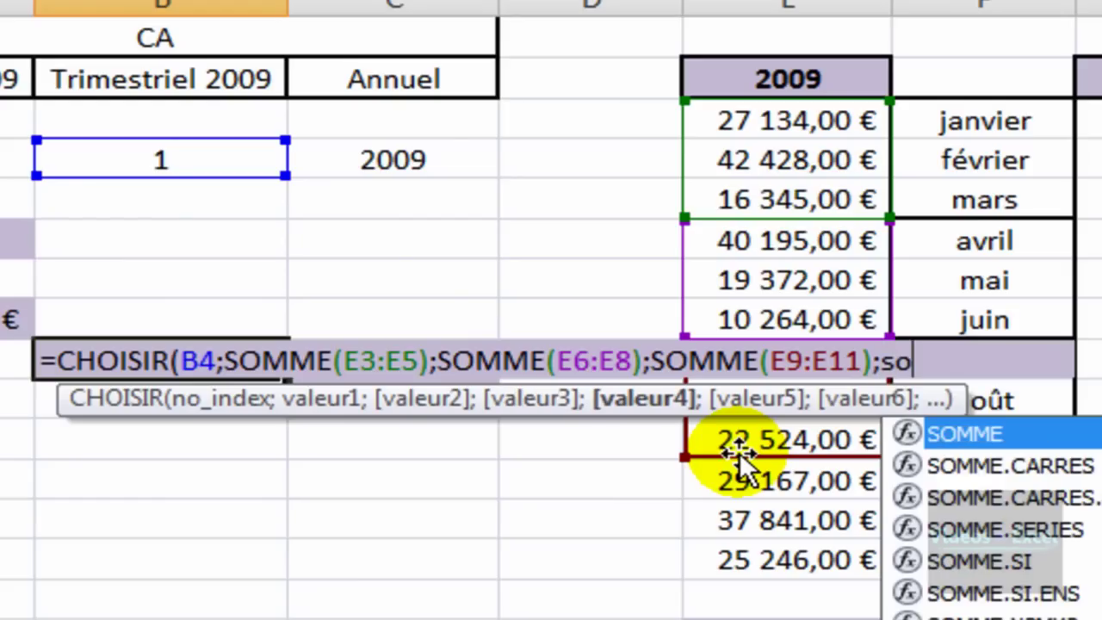
{"action": "key", "text": "Tab"}
{"action": "left_click_drag", "start_coordinate": [770, 559], "coordinate": [778, 491]}
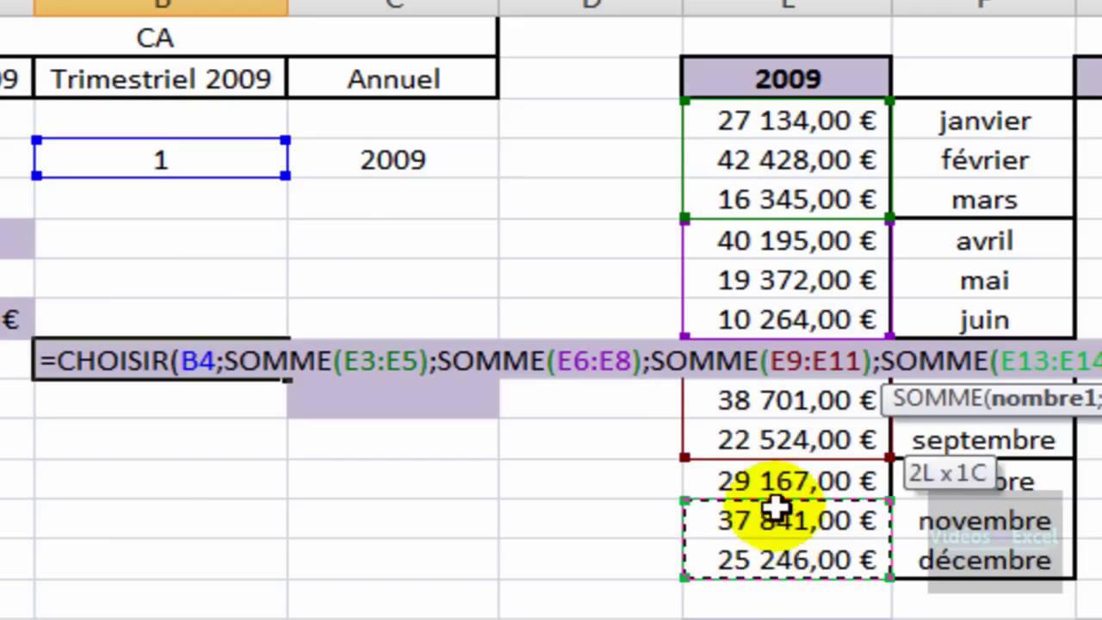
{"action": "type", "text": ")"}
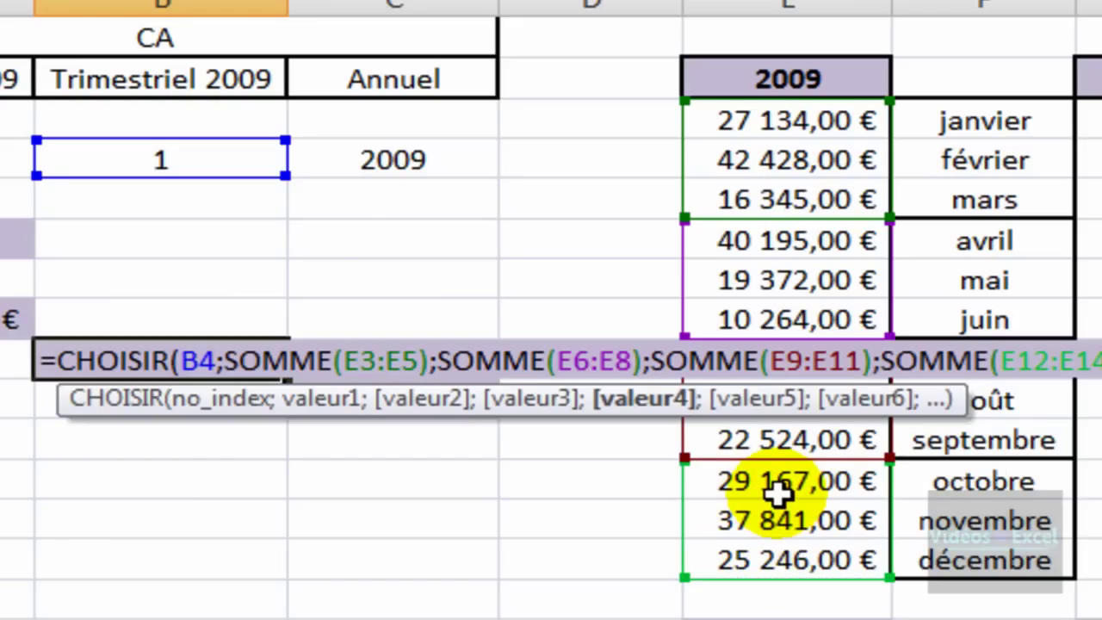
{"action": "type", "text": ")"}
{"action": "key", "text": "ctrl+Return"}
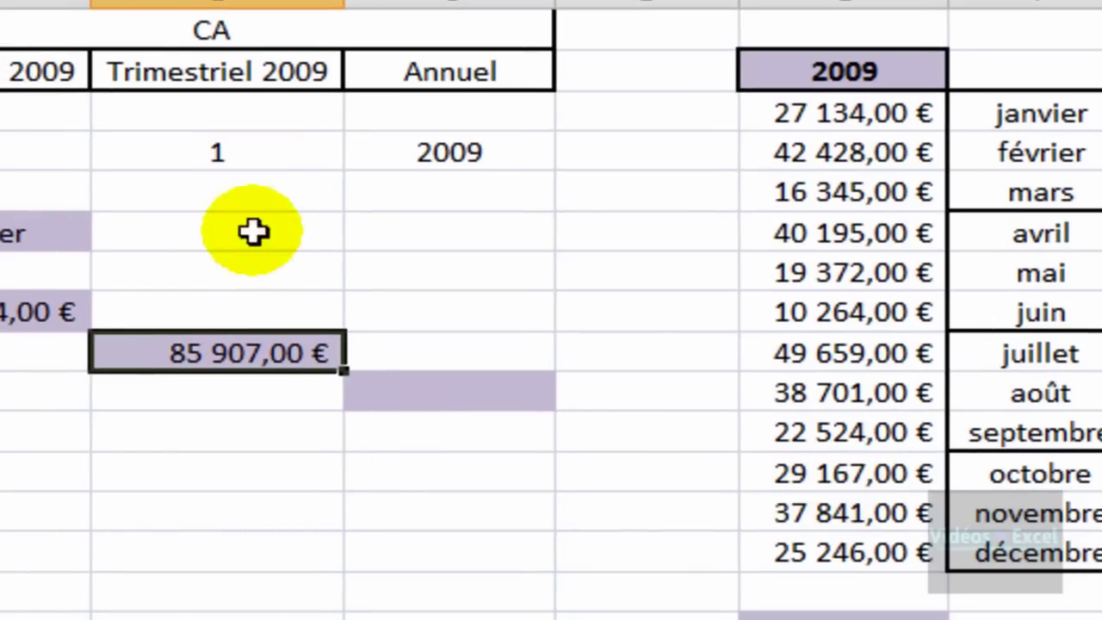
Add a check sum =SOMME(E3:E5) in a spare cell with AutoSum
{"action": "left_click_drag", "start_coordinate": [861, 118], "coordinate": [856, 191]}
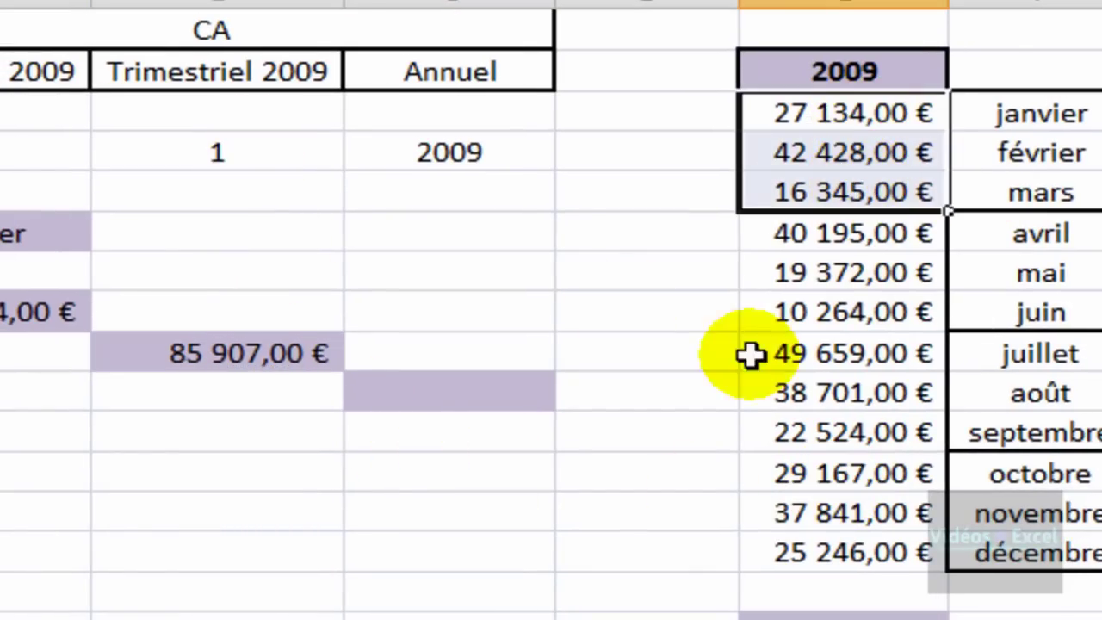
{"action": "left_click", "coordinate": [602, 551]}
{"action": "left_click", "coordinate": [494, 504]}
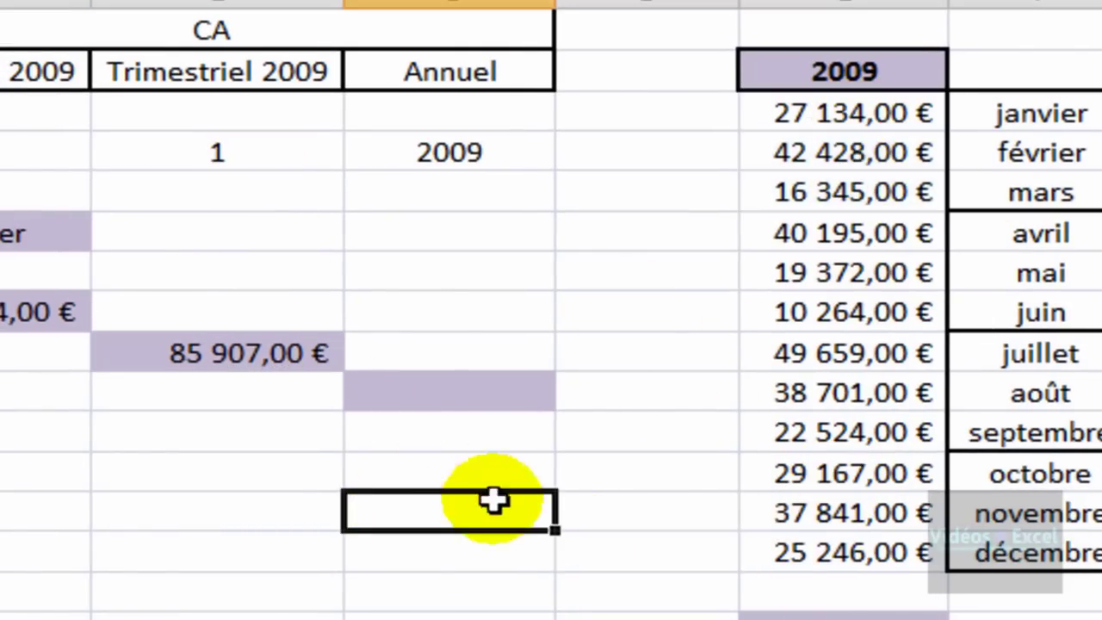
{"action": "key", "text": "alt+equal"}
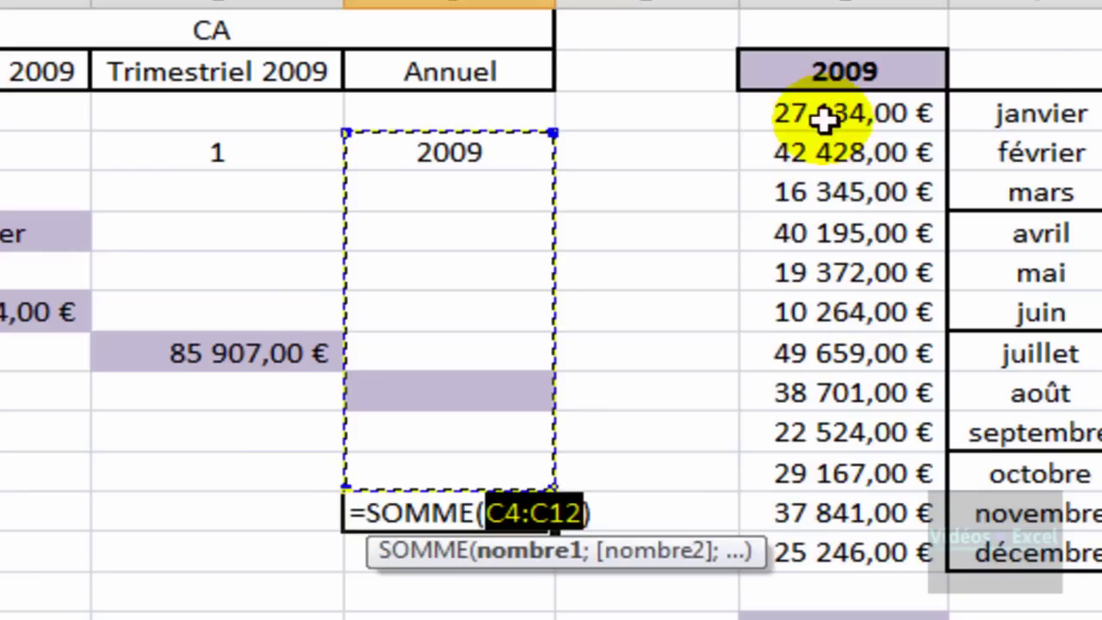
{"action": "left_click_drag", "start_coordinate": [775, 112], "coordinate": [804, 187]}
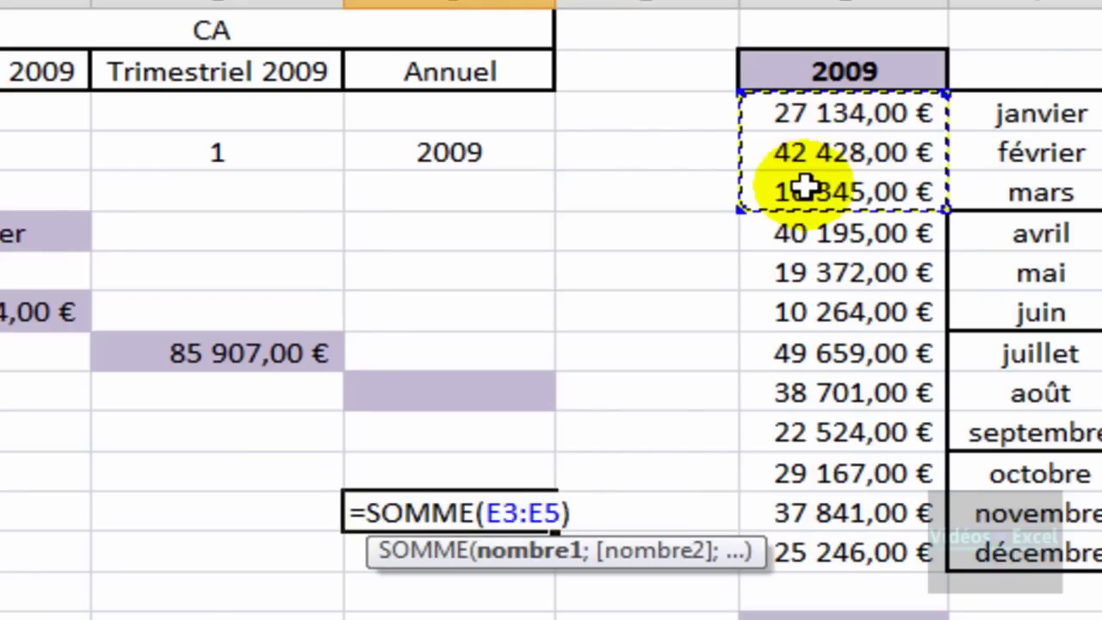
{"action": "key", "text": "Return"}
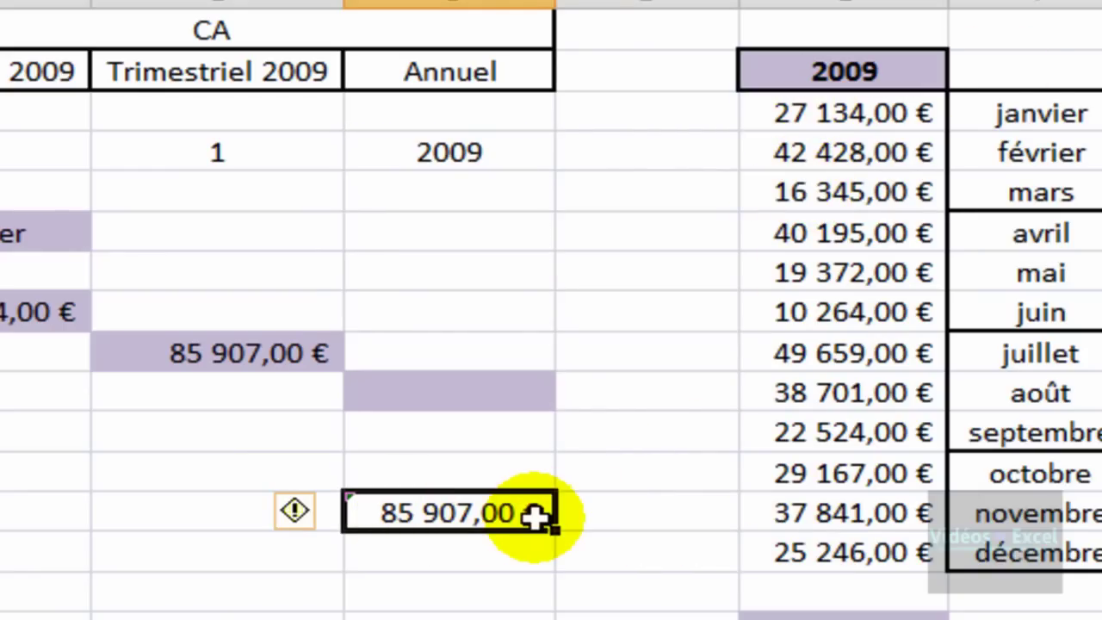
Choose quarter 3 in B4 and change the check sum to =SOMME(E9:E11), matching 110 884,00 €
{"action": "left_click", "coordinate": [225, 152]}
{"action": "left_click", "coordinate": [362, 155]}
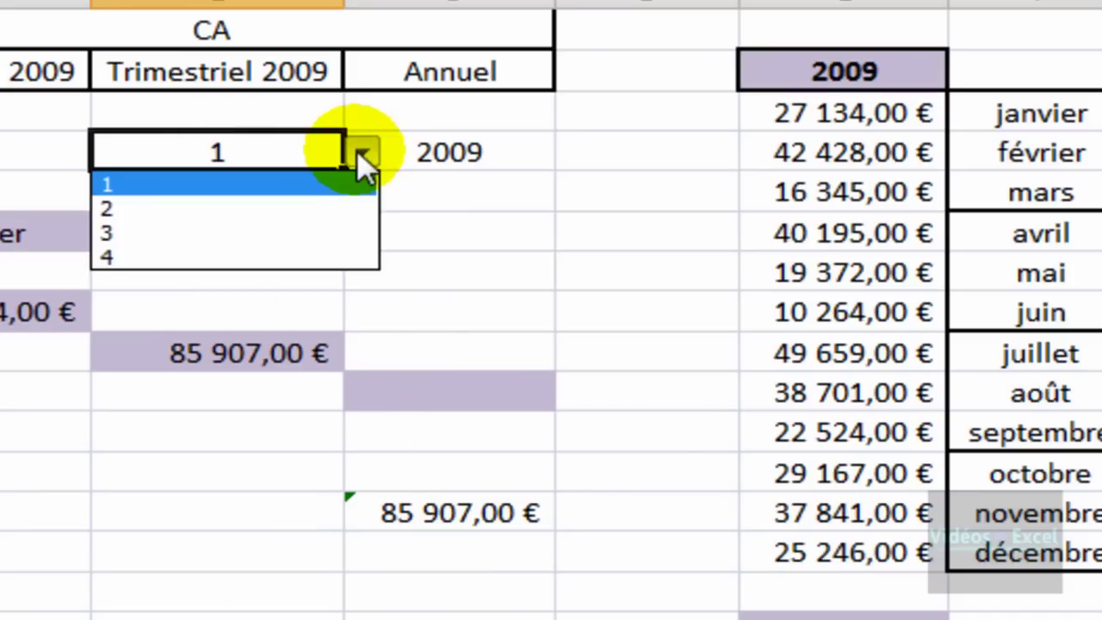
{"action": "left_click", "coordinate": [320, 234]}
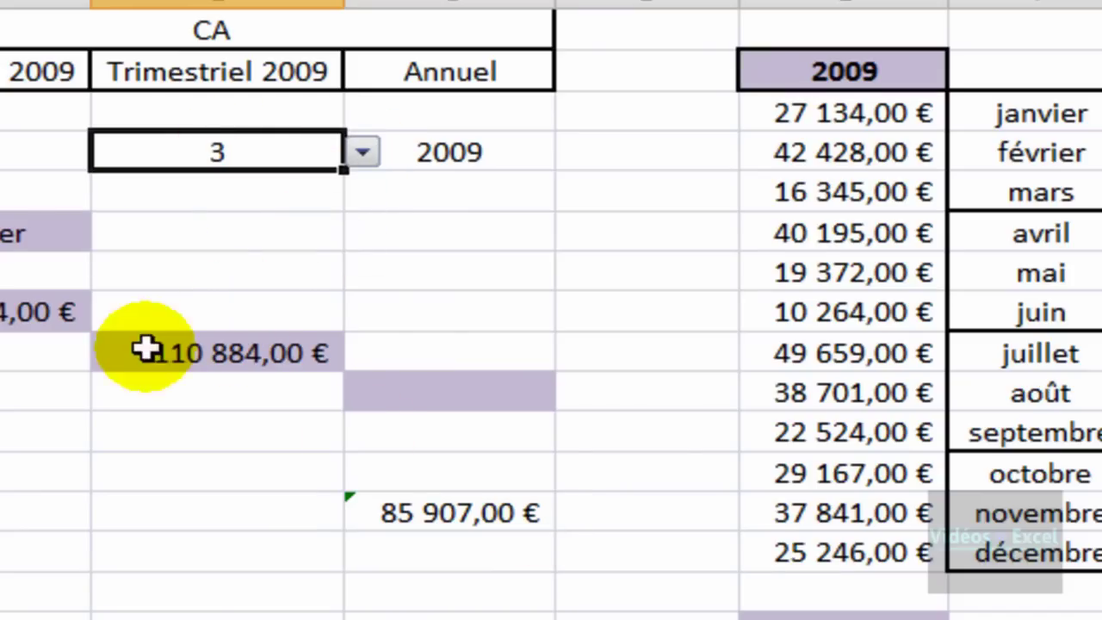
{"action": "left_click", "coordinate": [492, 530]}
{"action": "double_click", "coordinate": [476, 513]}
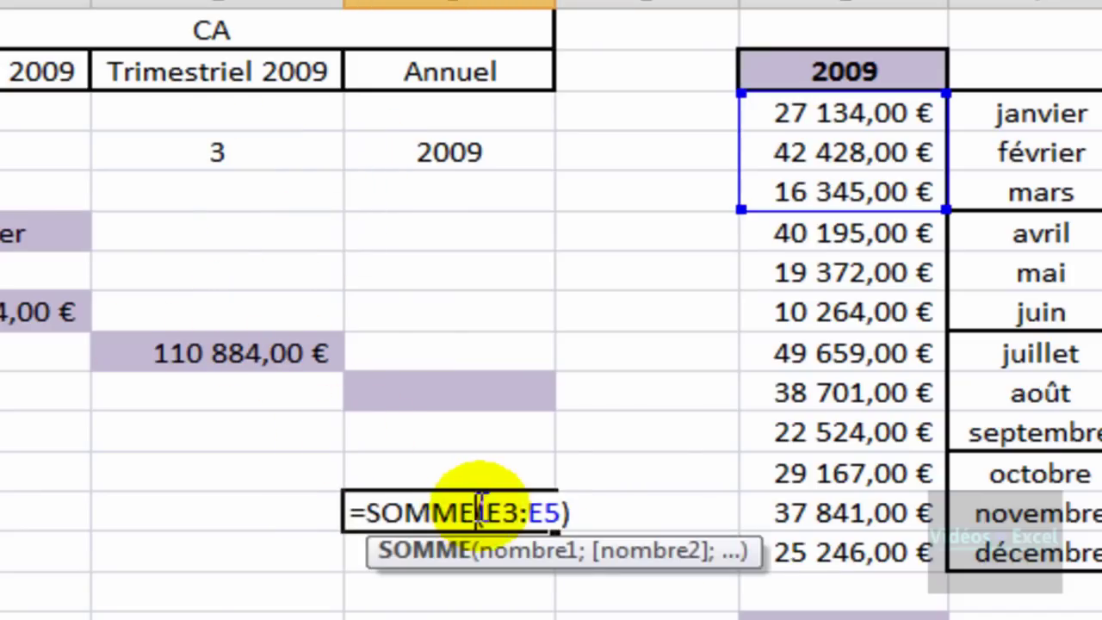
{"action": "left_click_drag", "start_coordinate": [846, 211], "coordinate": [828, 432]}
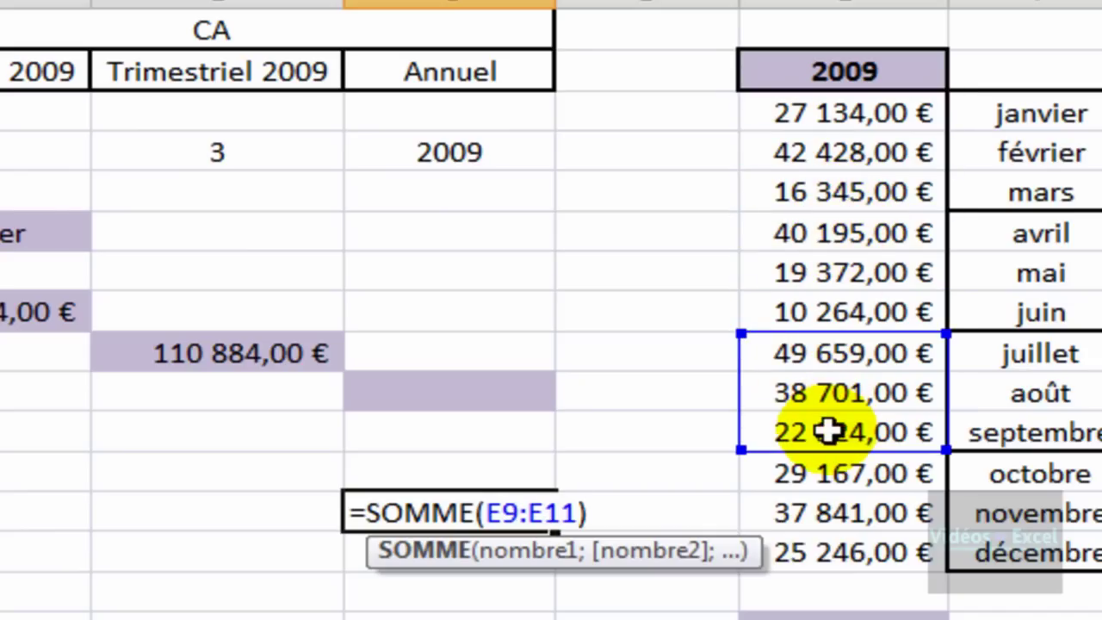
{"action": "key", "text": "ctrl+Return"}
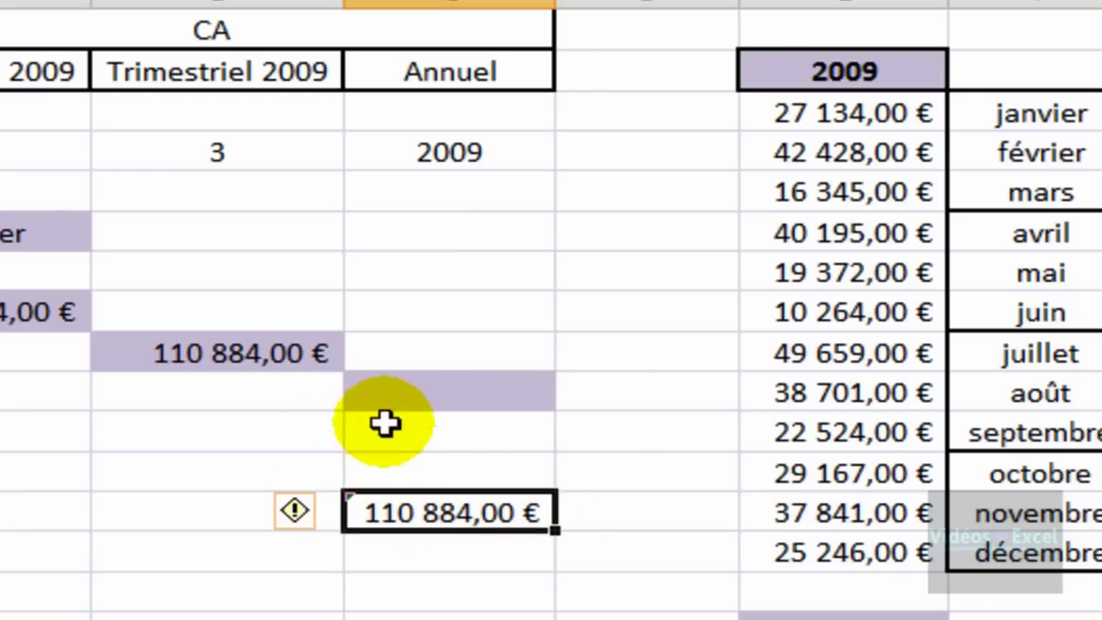
{"action": "left_click", "coordinate": [404, 393]}
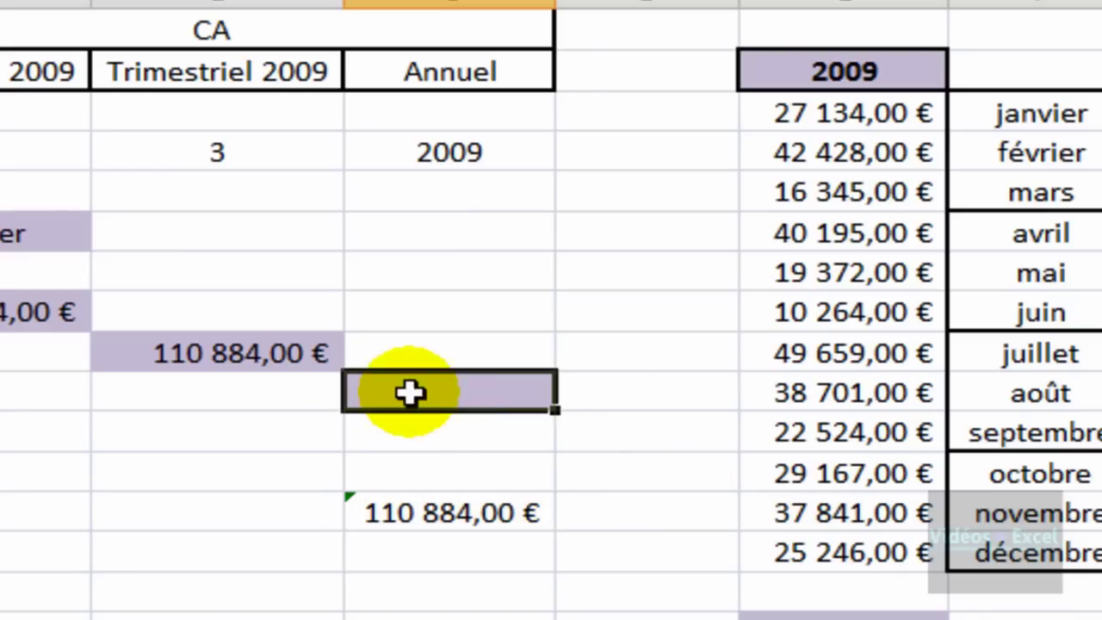
{"action": "left_click", "coordinate": [502, 151]}
Choose 2008 in the C4 year dropdown and start a CHOISIR formula in the annual cell
{"action": "left_click", "coordinate": [573, 154]}
{"action": "left_click", "coordinate": [525, 185]}
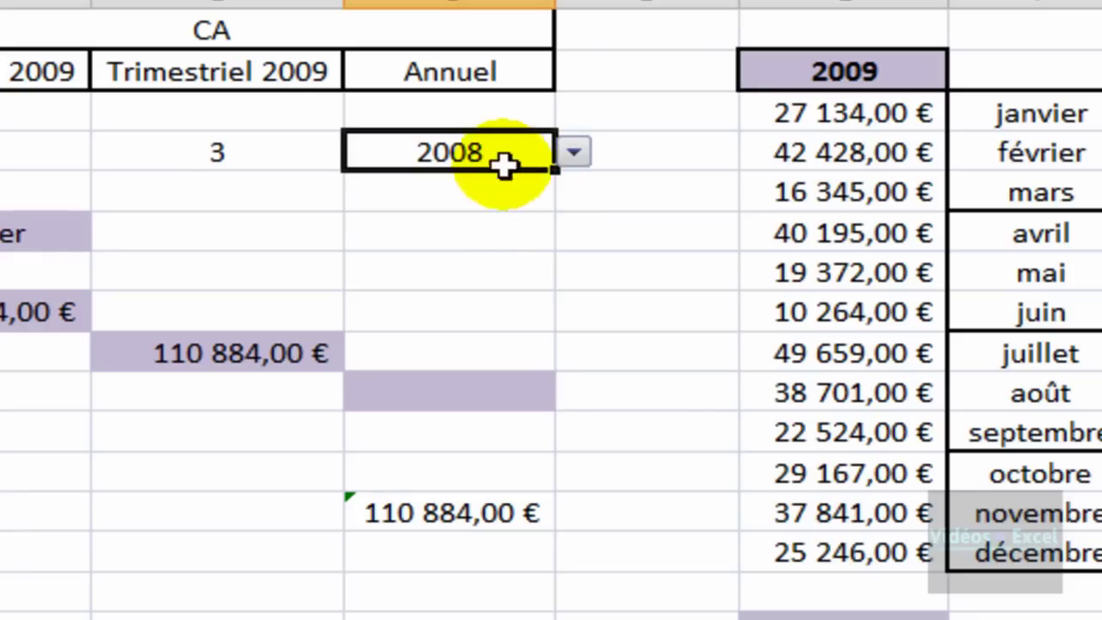
{"action": "left_click", "coordinate": [504, 389]}
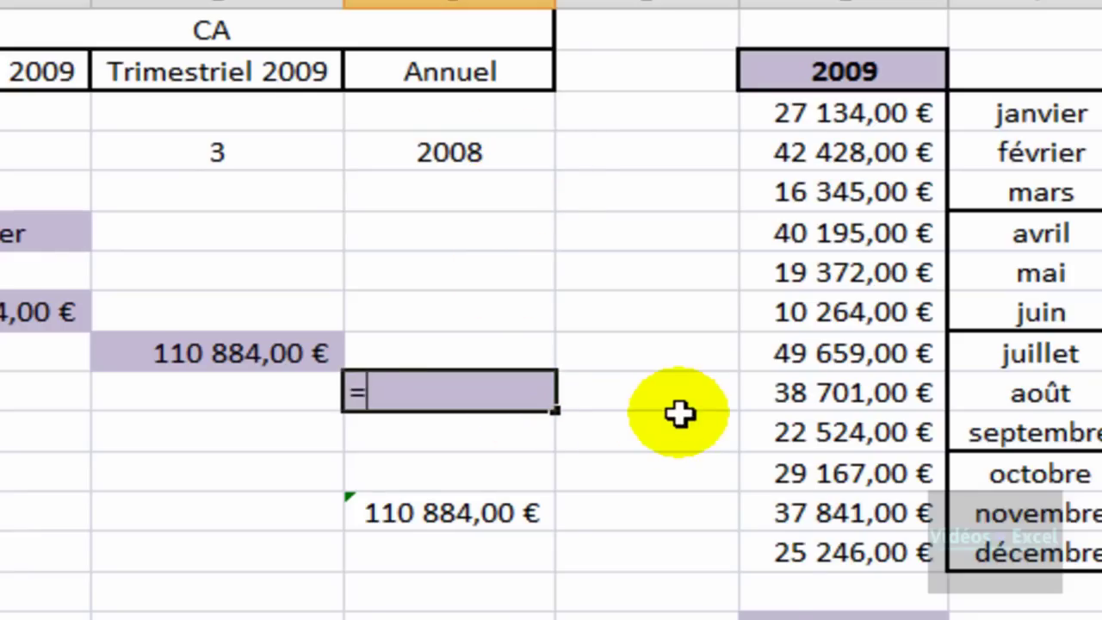
{"action": "type", "text": "ch"}
{"action": "key", "text": "Down"}
{"action": "key", "text": "Tab"}
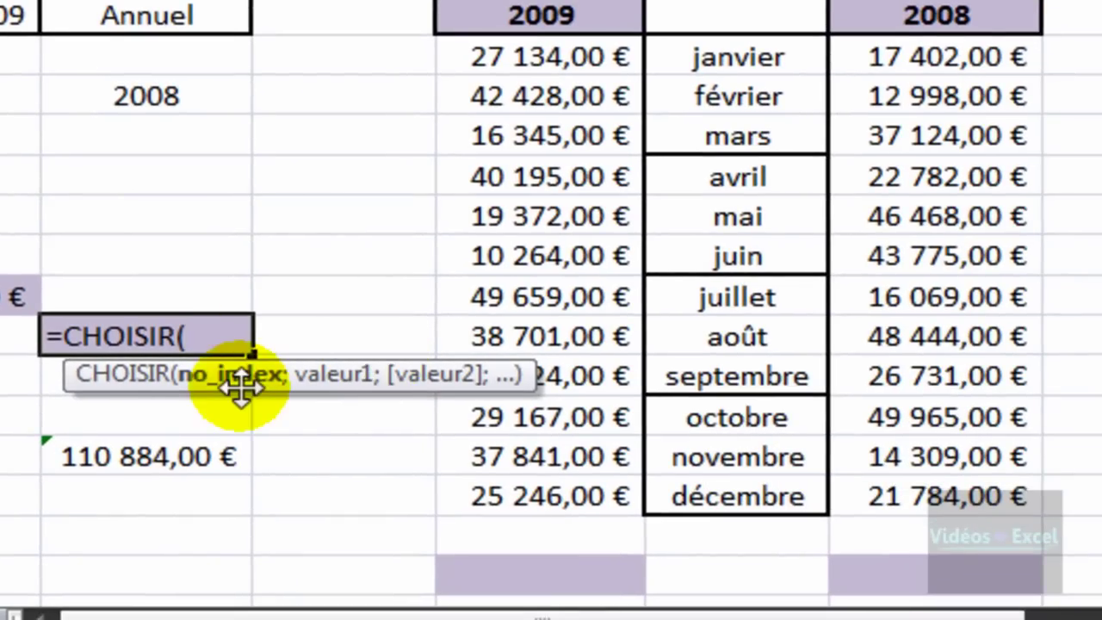
Enter C4-2007 as the index, test replacing it with 1, then cancel the formula
{"action": "left_click_drag", "start_coordinate": [241, 389], "coordinate": [244, 410]}
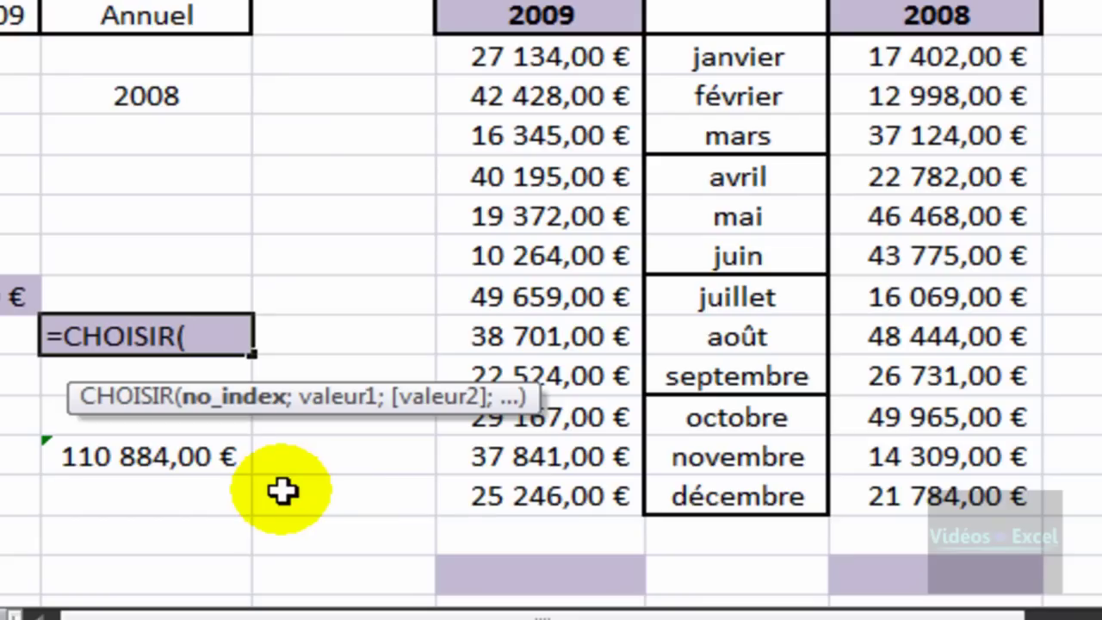
{"action": "left_click", "coordinate": [164, 91]}
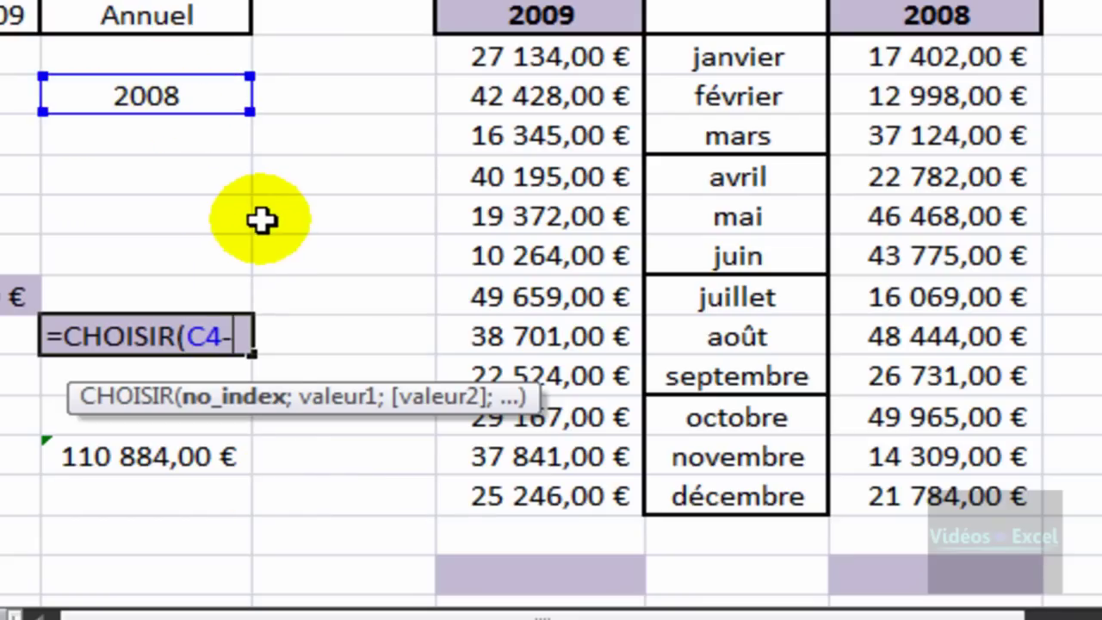
{"action": "type", "text": "2007"}
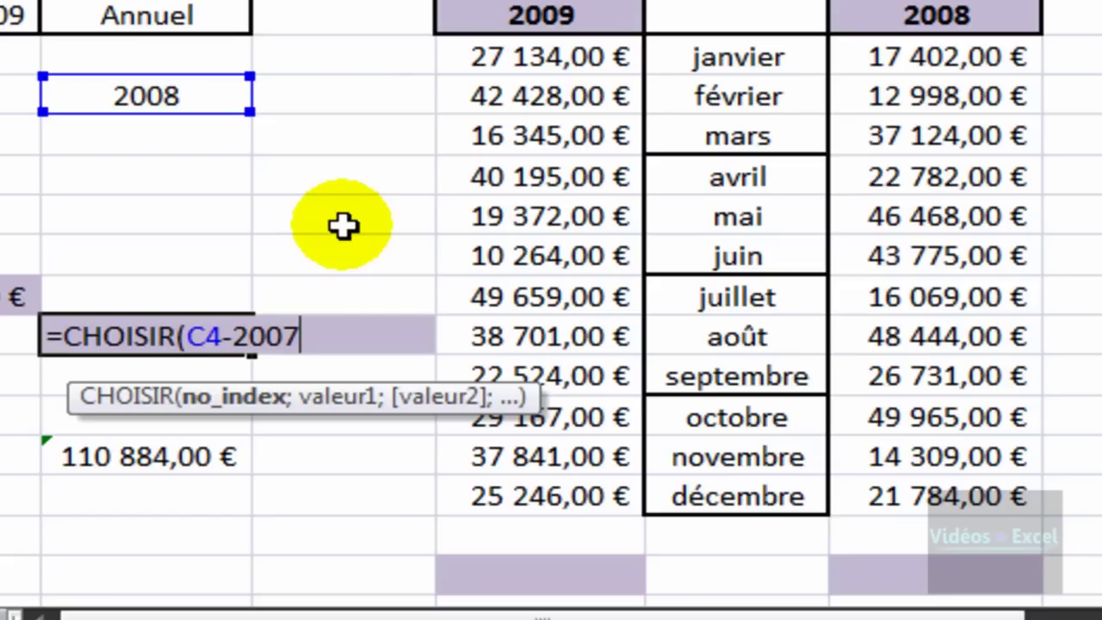
{"action": "type", "text": ";"}
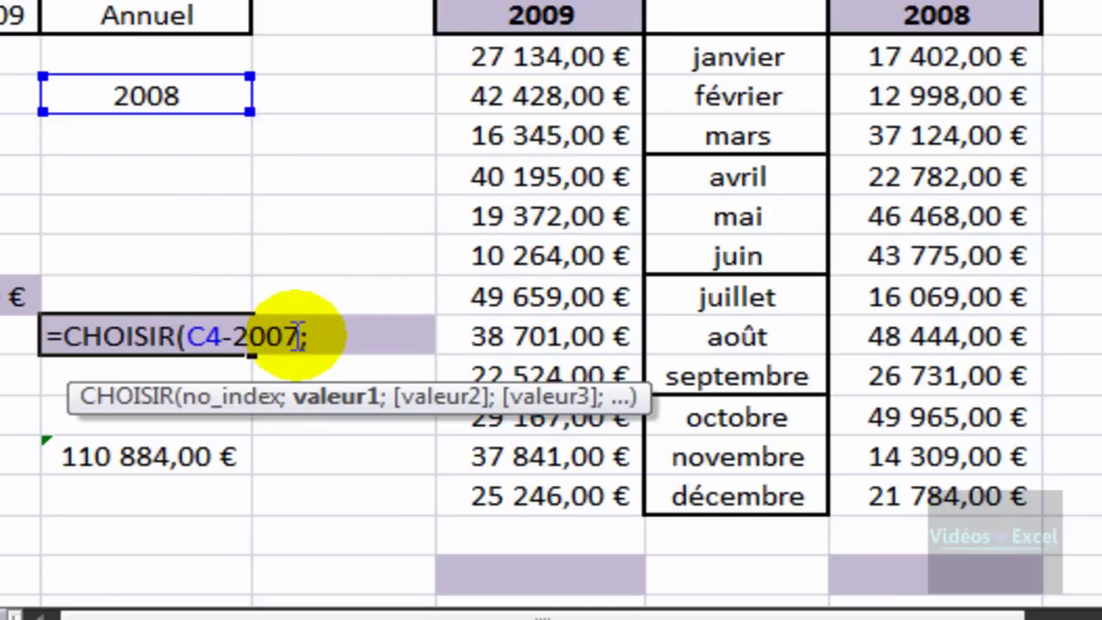
{"action": "left_click_drag", "start_coordinate": [296, 336], "coordinate": [184, 336]}
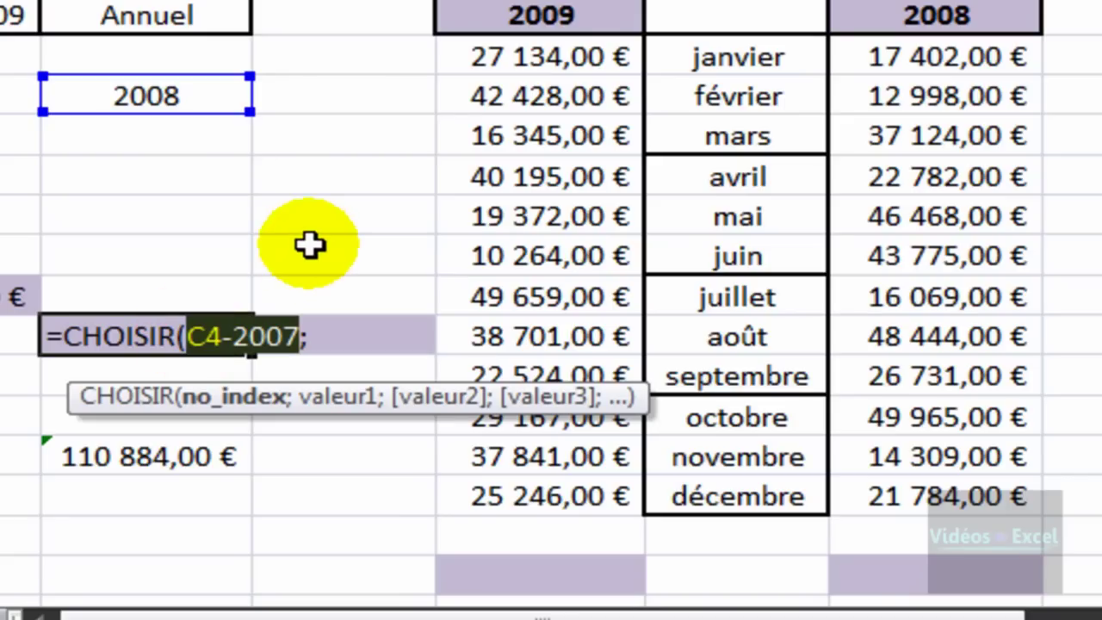
{"action": "type", "text": "1"}
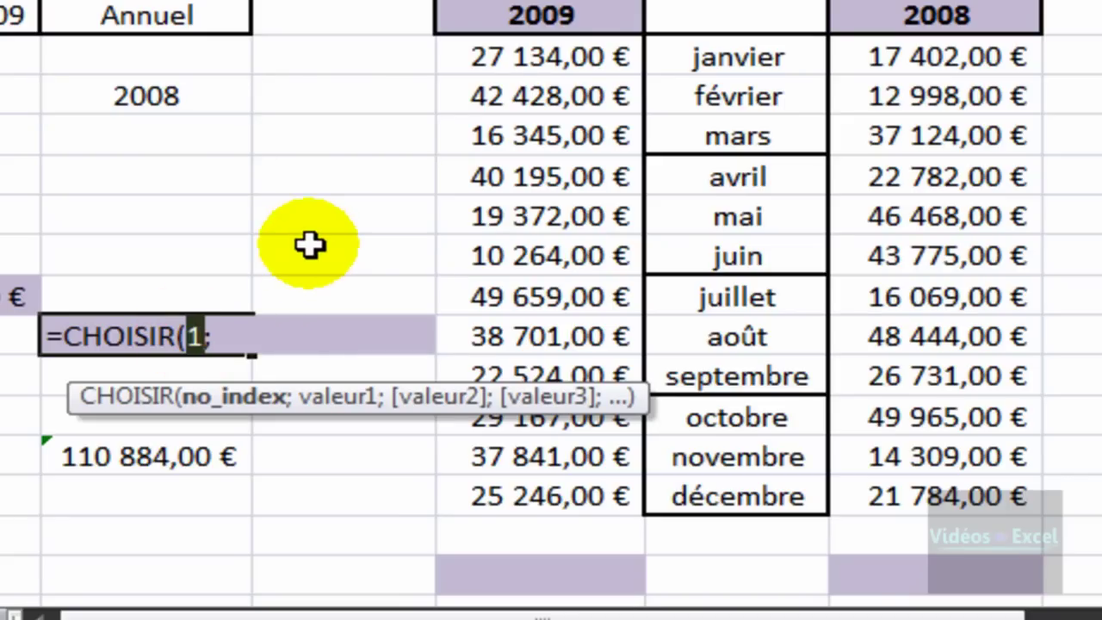
{"action": "key", "text": "Escape"}
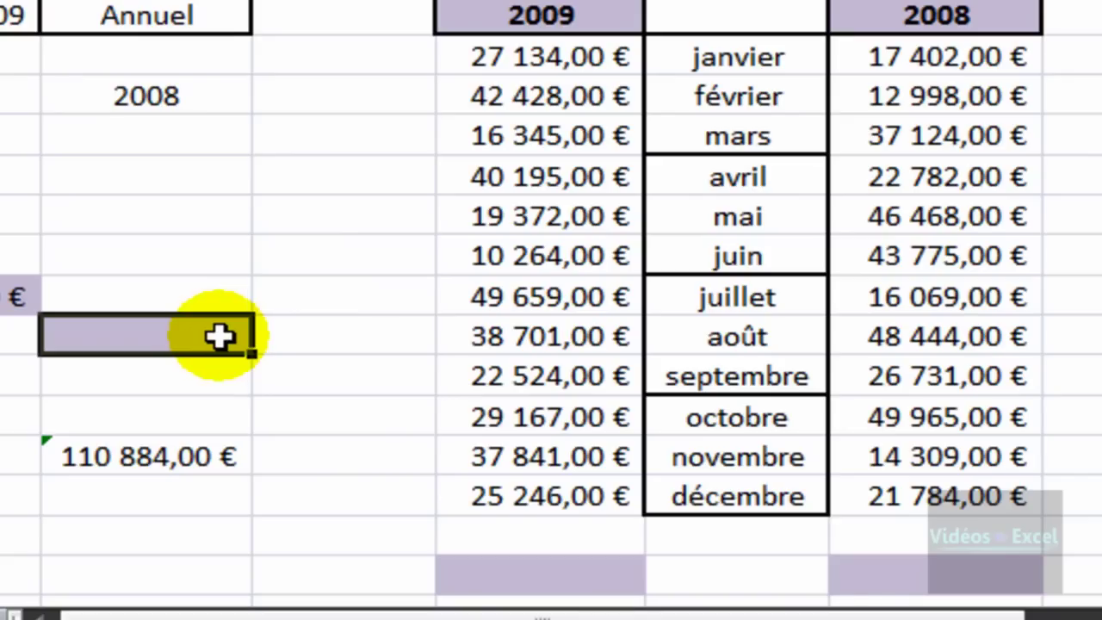
Enter =CHOISIR(C4-2007;G16;E16) in the Annuel cell to pick the 2008 or 2009 total
{"action": "type", "text": "=ch"}
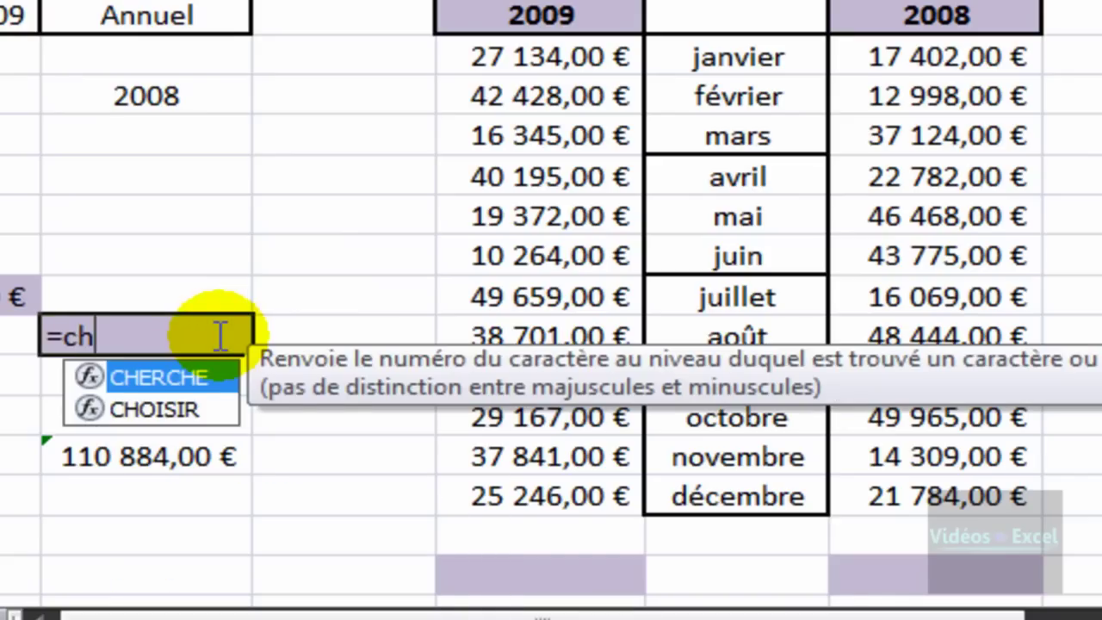
{"action": "key", "text": "Down"}
{"action": "key", "text": "Tab"}
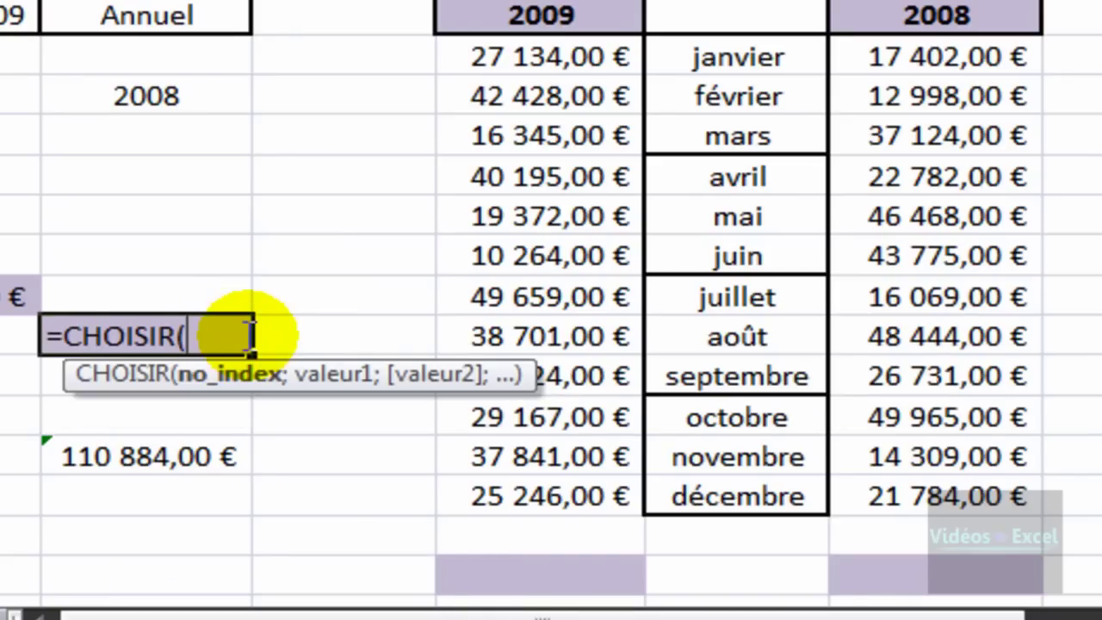
{"action": "left_click", "coordinate": [235, 83]}
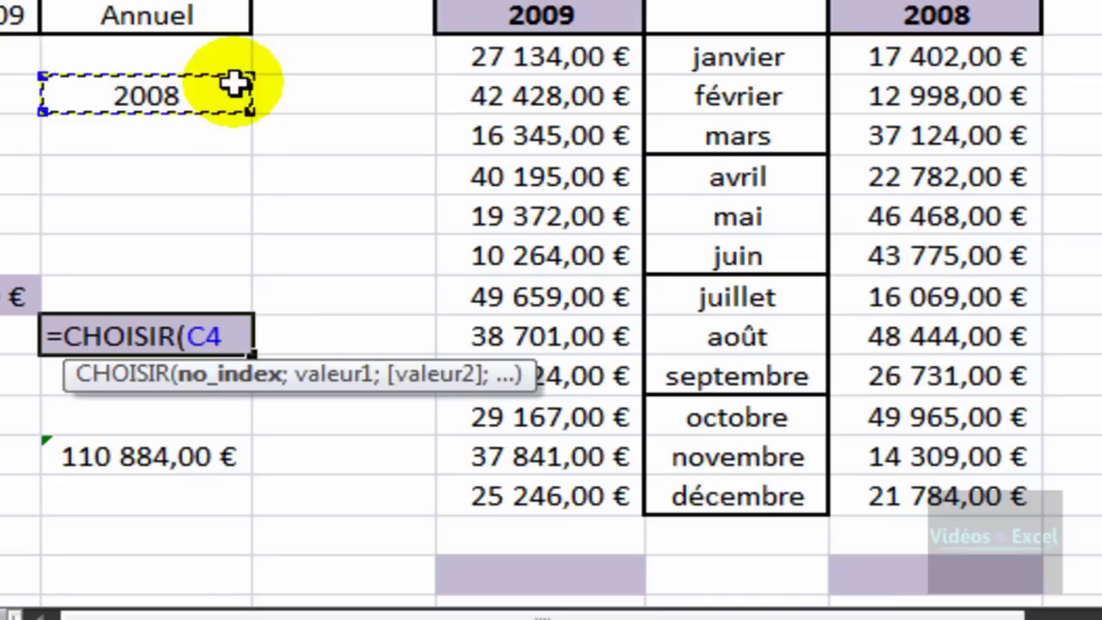
{"action": "type", "text": "-200"}
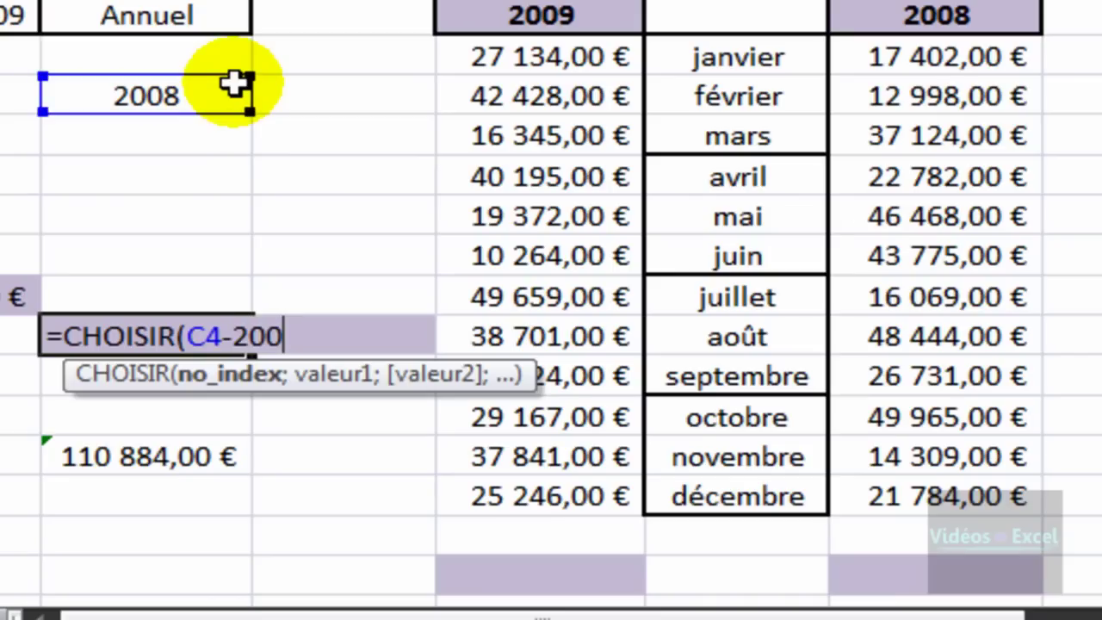
{"action": "type", "text": "7;"}
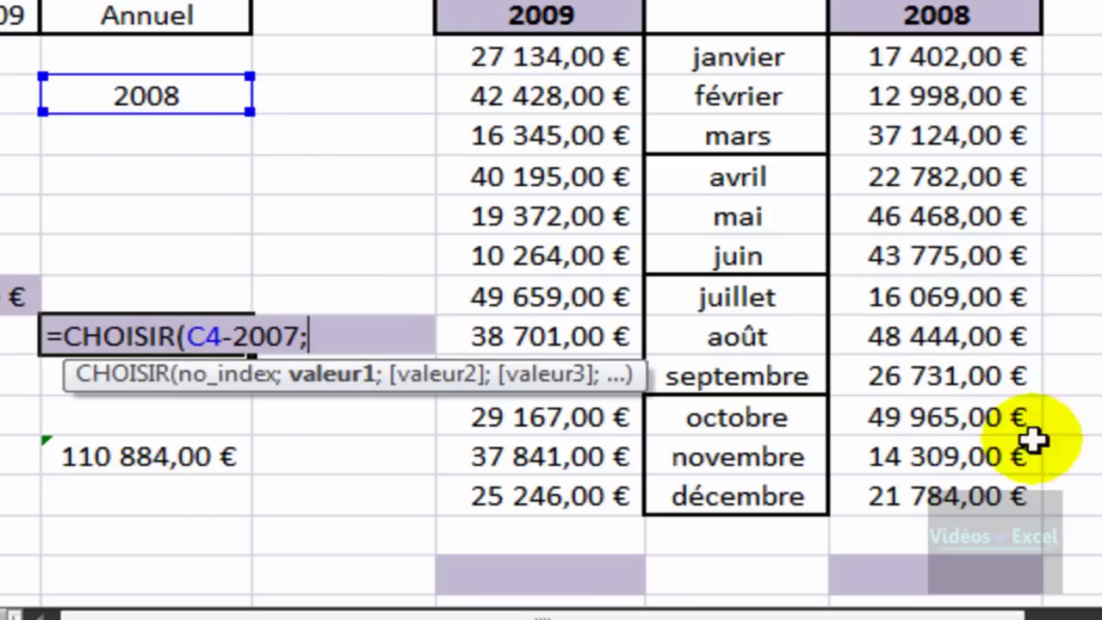
{"action": "left_click", "coordinate": [938, 569]}
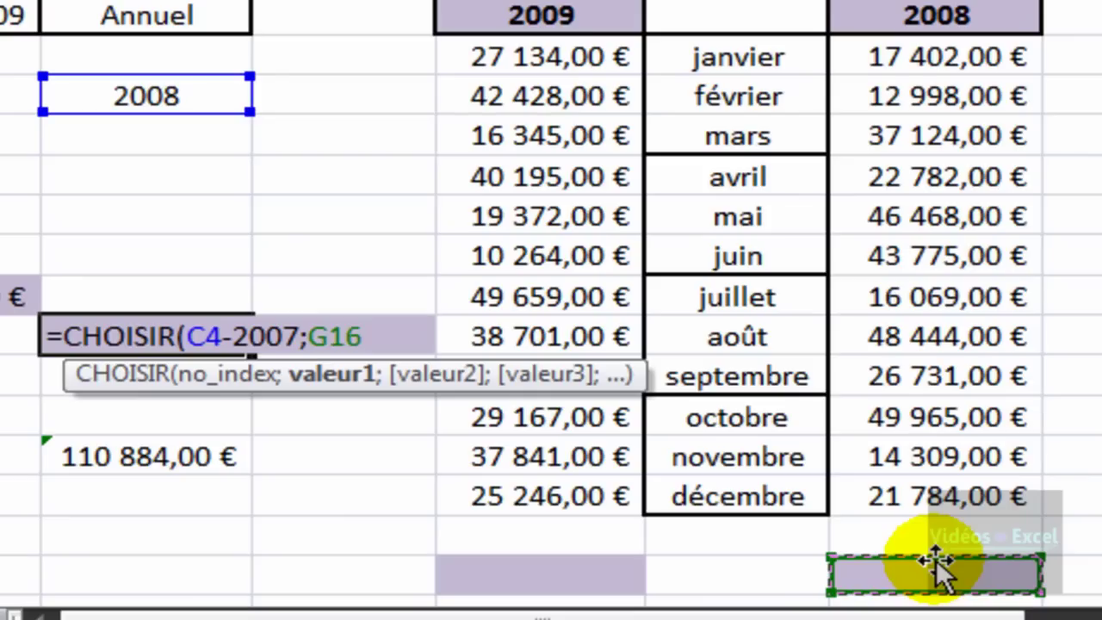
{"action": "type", "text": ";"}
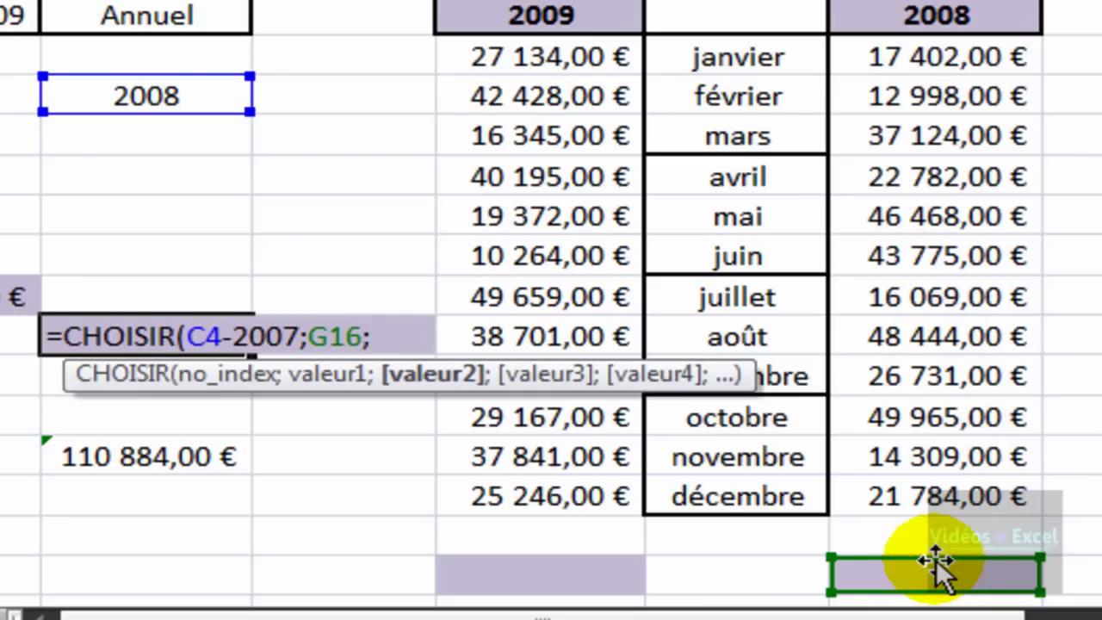
{"action": "left_click", "coordinate": [496, 569]}
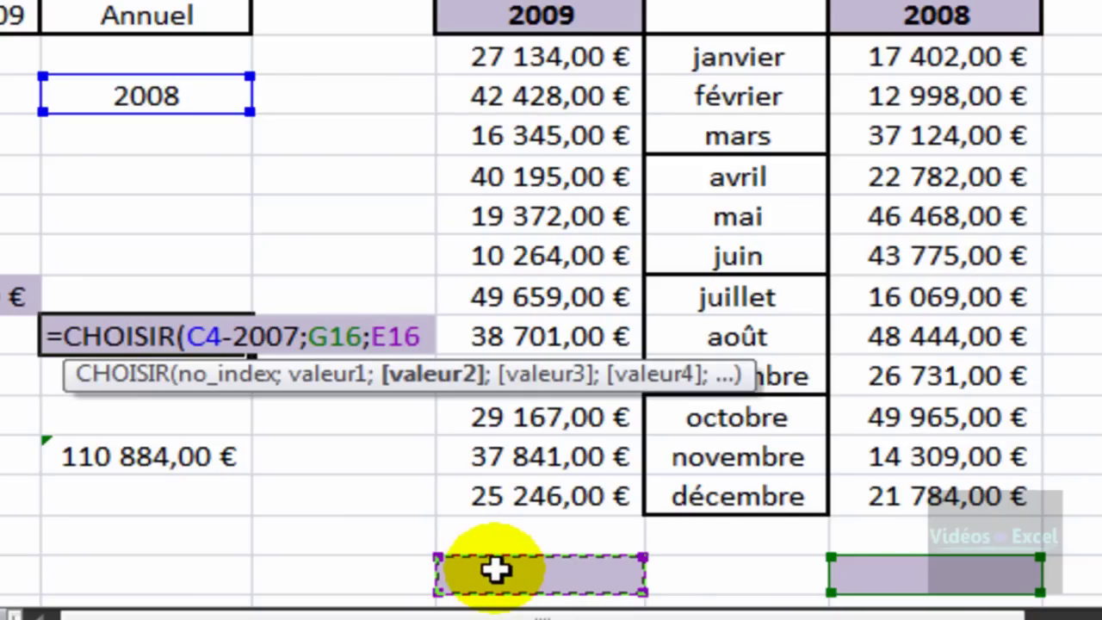
{"action": "type", "text": ")"}
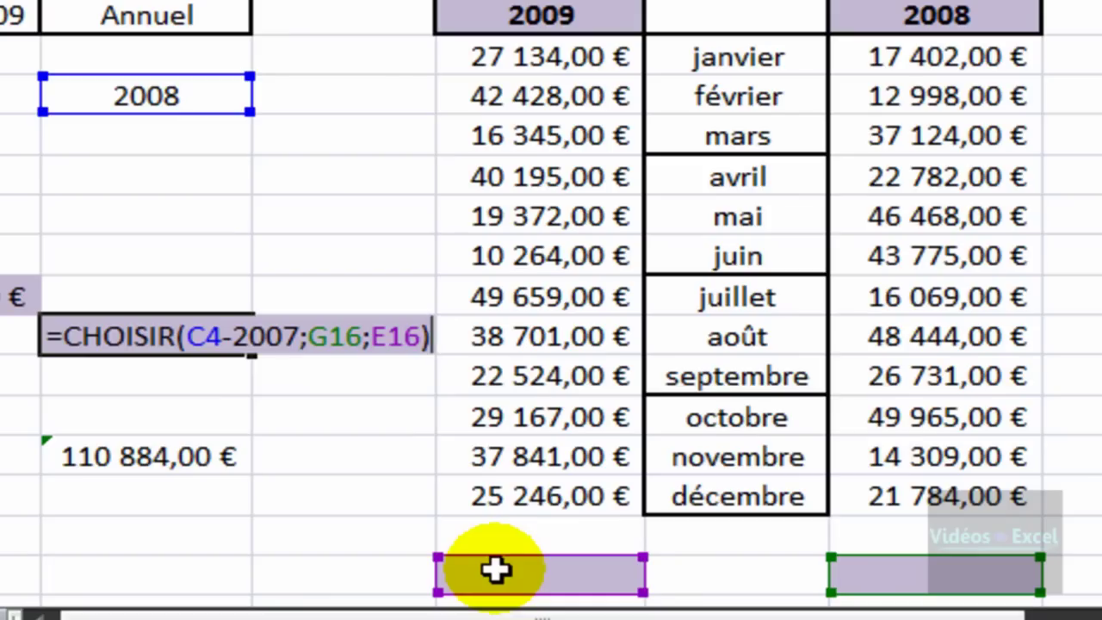
{"action": "key", "text": "ctrl+Return"}
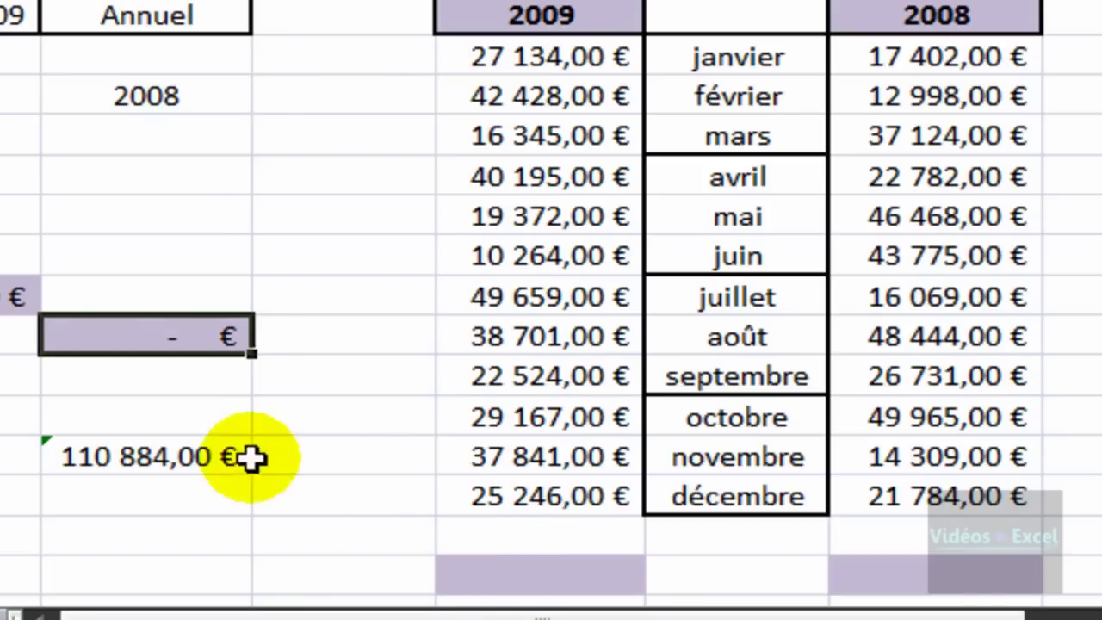
Total the 2009 monthly sales column with AutoSum, giving 360 885,00 €
{"action": "left_click", "coordinate": [492, 581]}
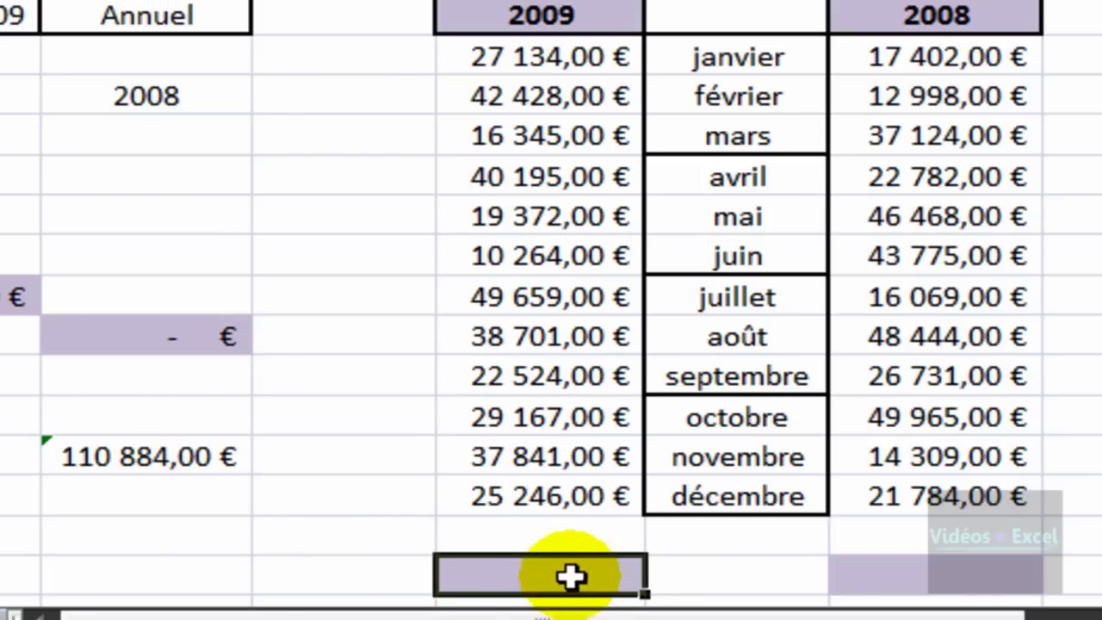
{"action": "left_click", "coordinate": [979, 583]}
{"action": "left_click", "coordinate": [578, 582]}
{"action": "left_click", "coordinate": [880, 584]}
{"action": "left_click", "coordinate": [585, 577]}
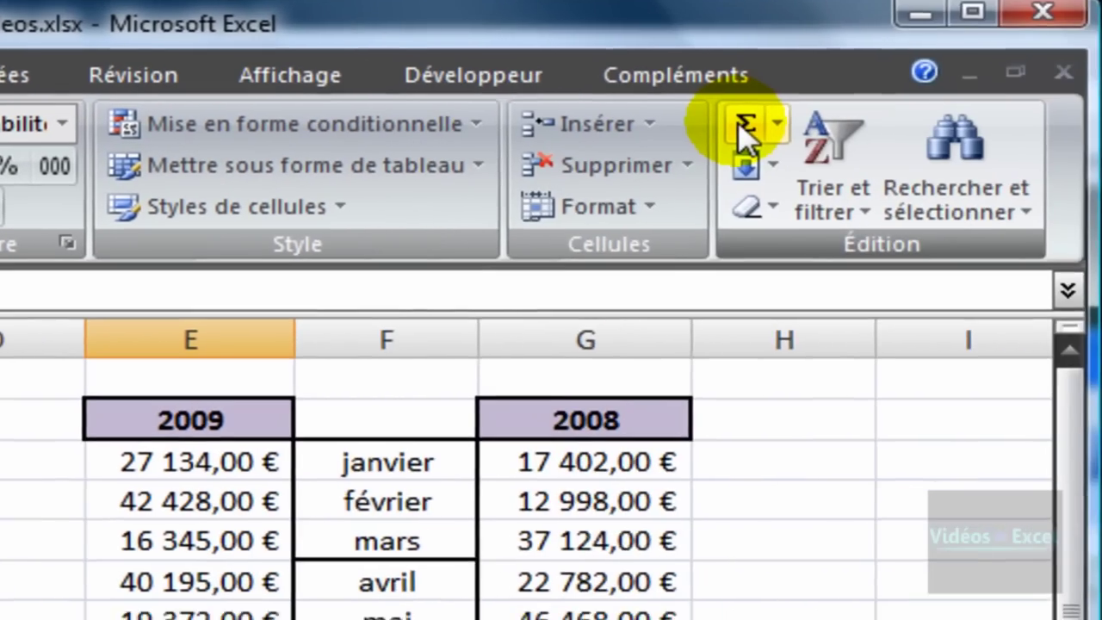
{"action": "left_click", "coordinate": [743, 133]}
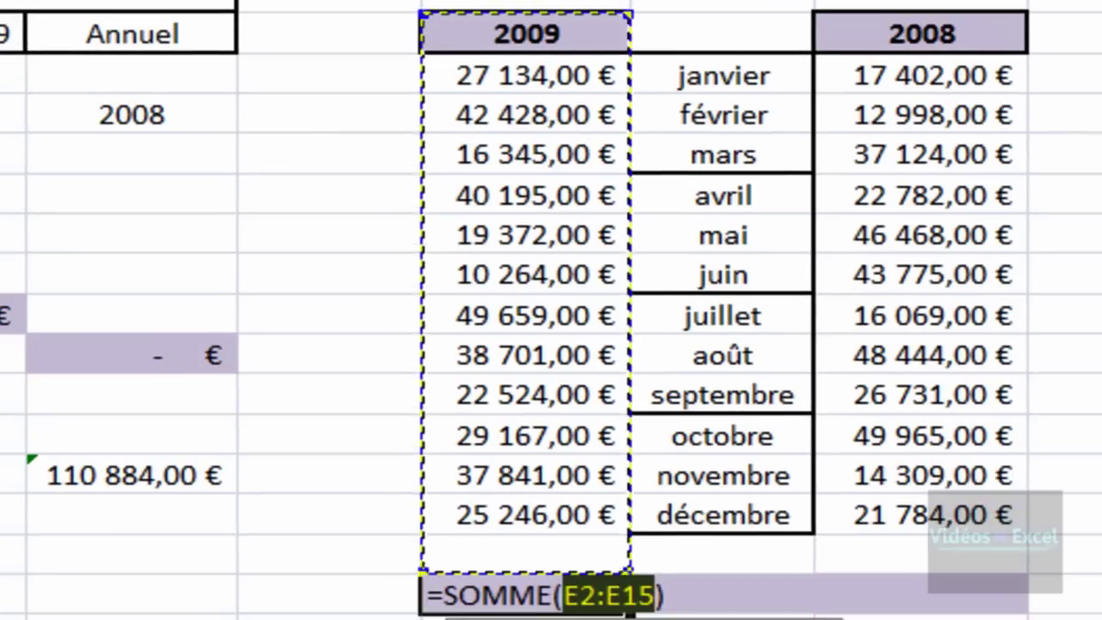
{"action": "key", "text": "Return"}
Total the 2008 monthly sales column with Alt+=, giving 359 859,00 €
{"action": "left_click", "coordinate": [948, 553]}
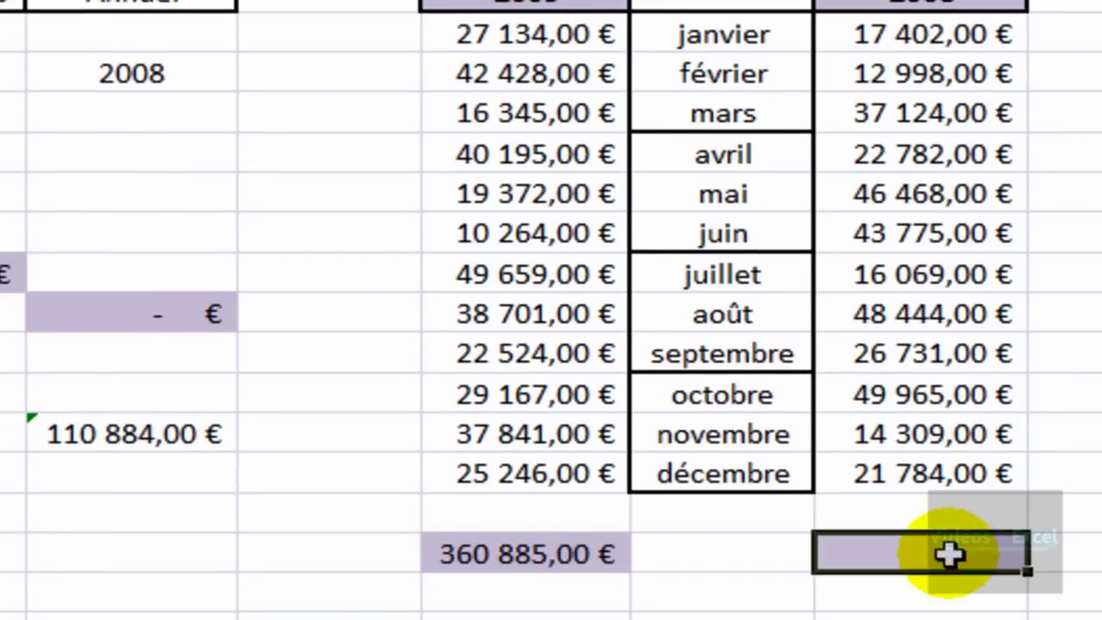
{"action": "key", "text": "alt+equal"}
{"action": "key", "text": "Return"}
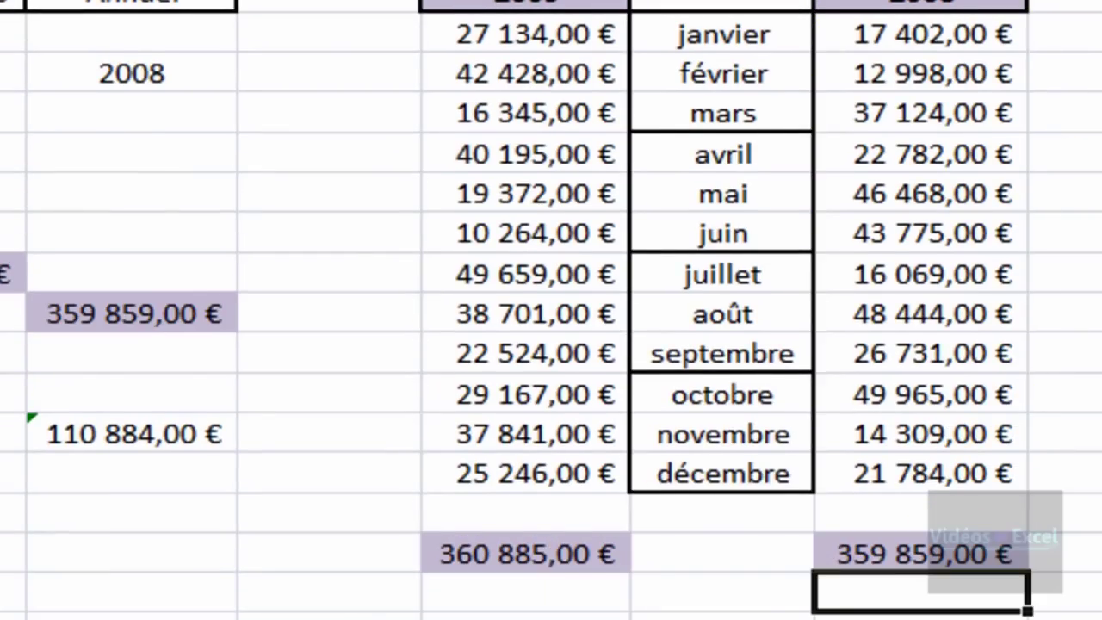
{"action": "scroll", "coordinate": [393, 313], "scroll_direction": "up", "scroll_amount": 1}
{"action": "left_click", "coordinate": [225, 115]}
{"action": "left_click", "coordinate": [257, 116]}
{"action": "left_click", "coordinate": [217, 171]}
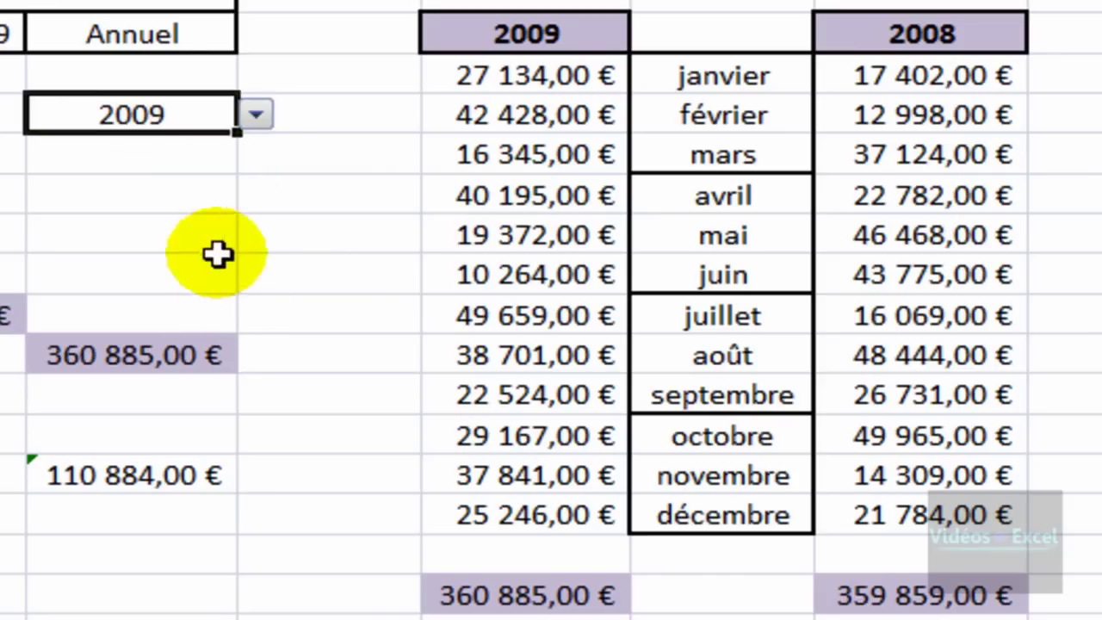
{"action": "left_click", "coordinate": [103, 352]}
{"action": "left_click", "coordinate": [519, 593]}
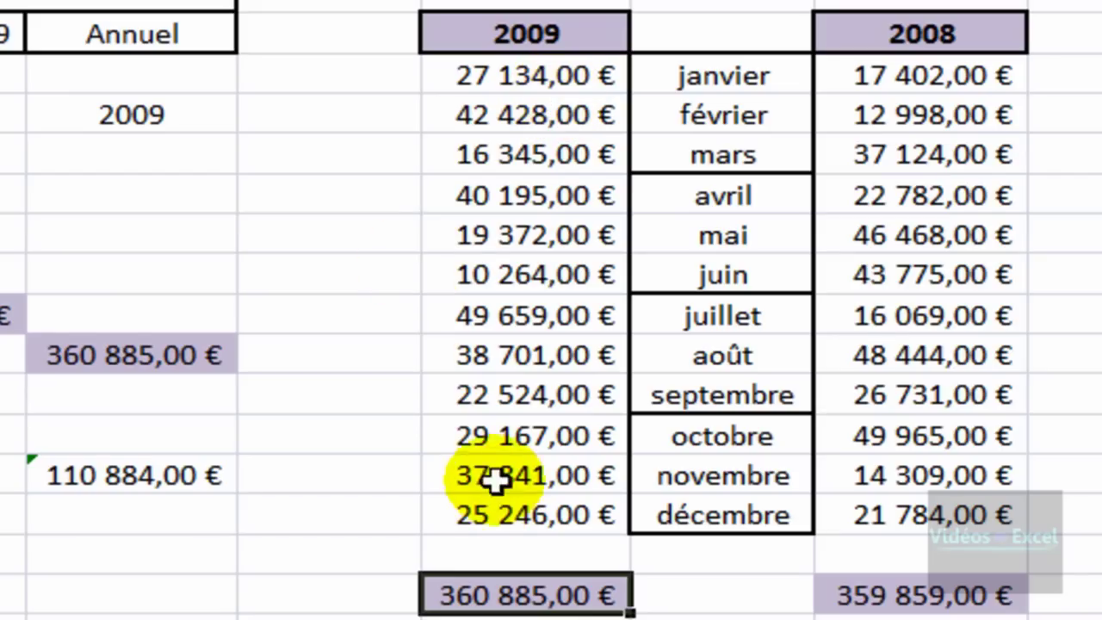
{"action": "left_click", "coordinate": [194, 112]}
{"action": "left_click", "coordinate": [259, 114]}
{"action": "left_click", "coordinate": [219, 145]}
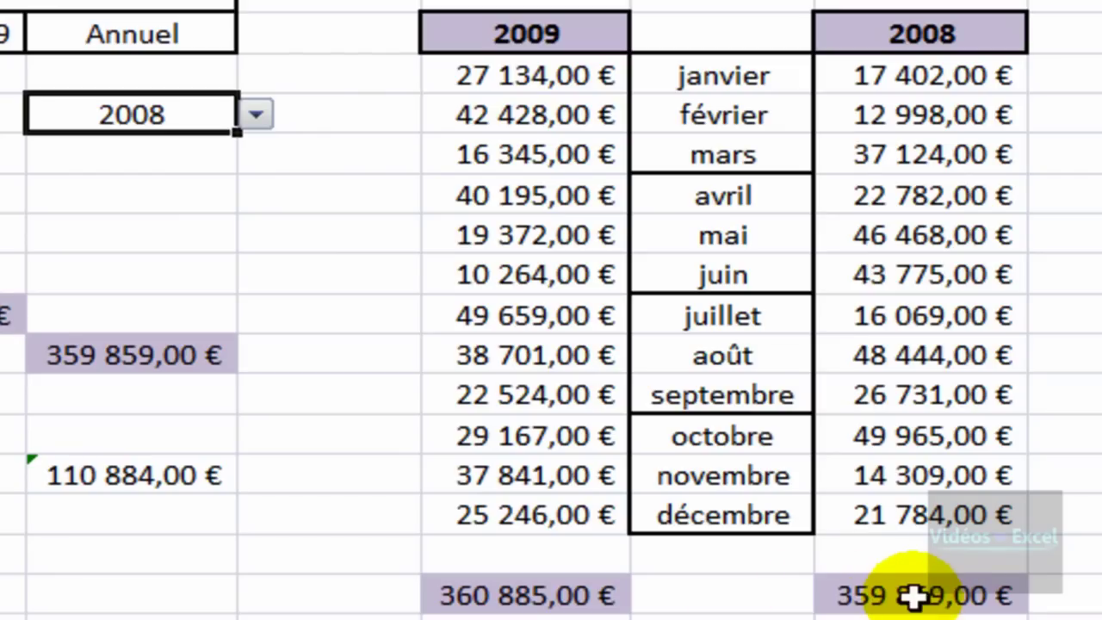
{"action": "left_click", "coordinate": [98, 366]}
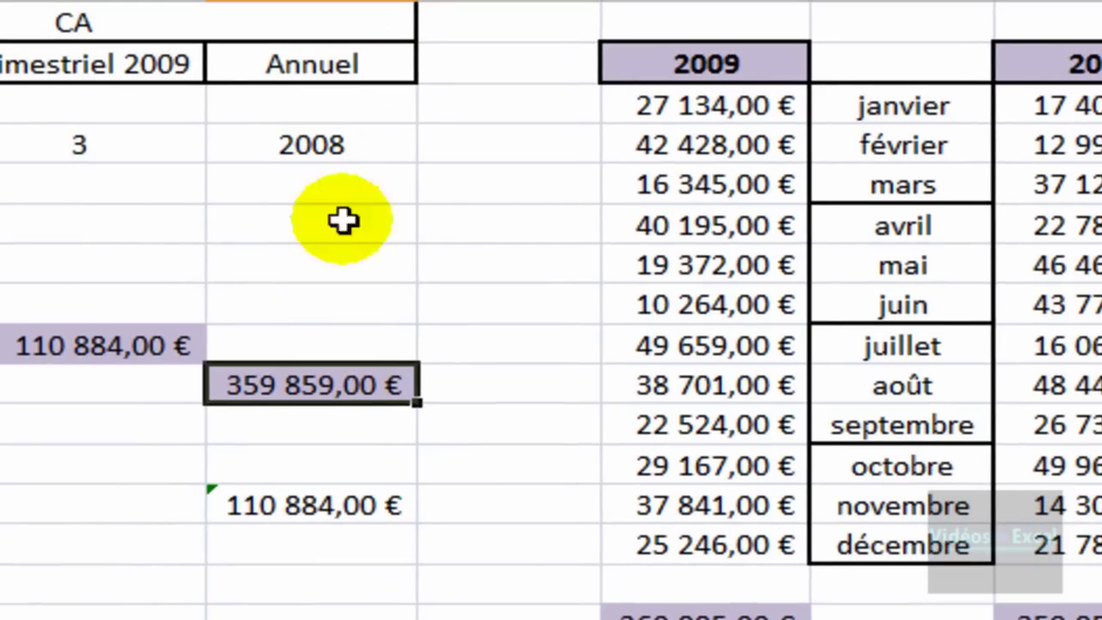
{"action": "double_click", "coordinate": [321, 385]}
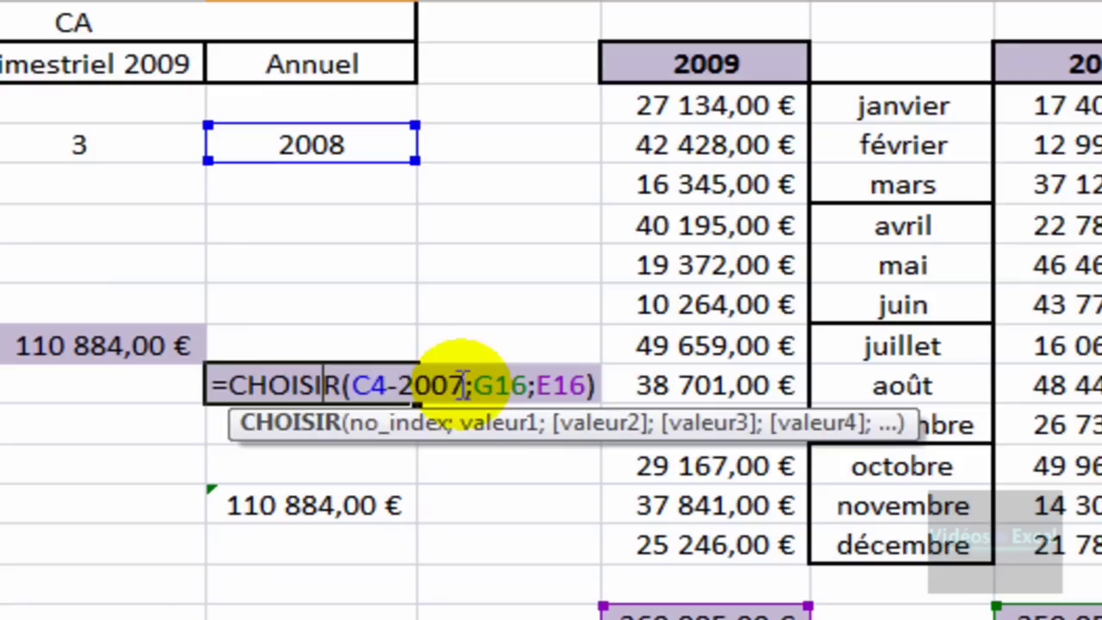
{"action": "left_click_drag", "start_coordinate": [463, 385], "coordinate": [362, 385]}
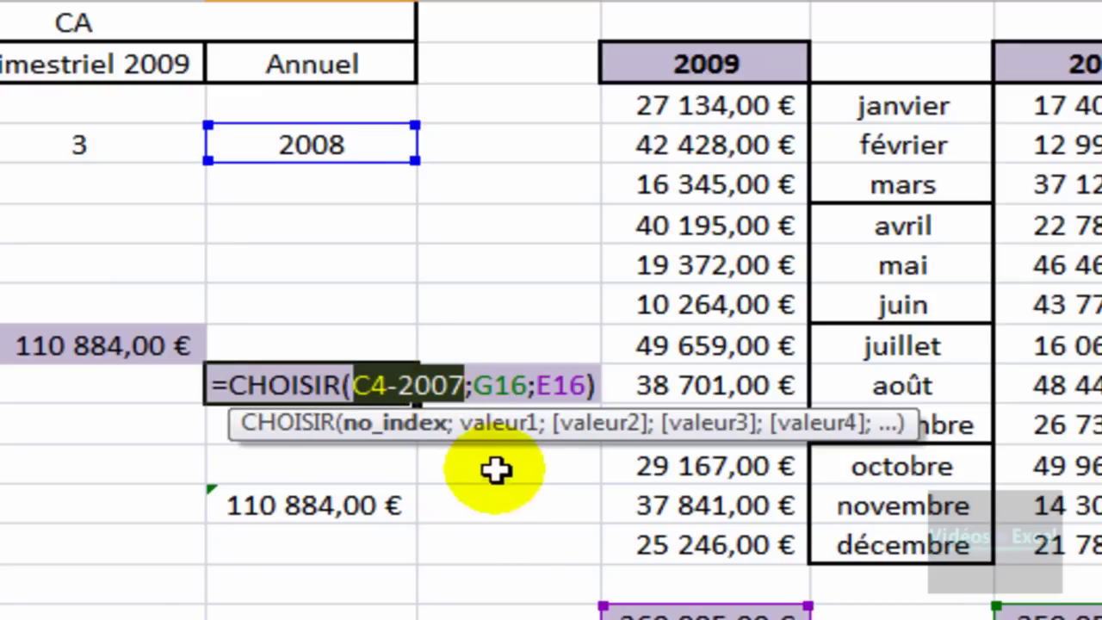
{"action": "left_click_drag", "start_coordinate": [456, 441], "coordinate": [326, 558]}
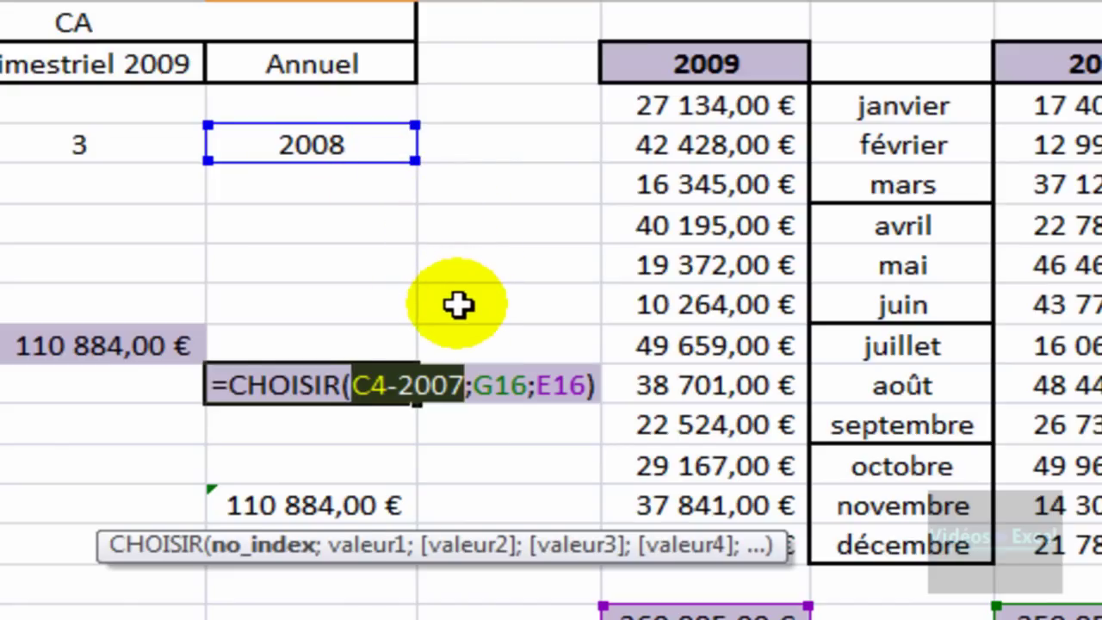
{"action": "key", "text": "ctrl+Return"}
{"action": "key", "text": "Up"}
{"action": "key", "text": "Up"}
{"action": "key", "text": "Up"}
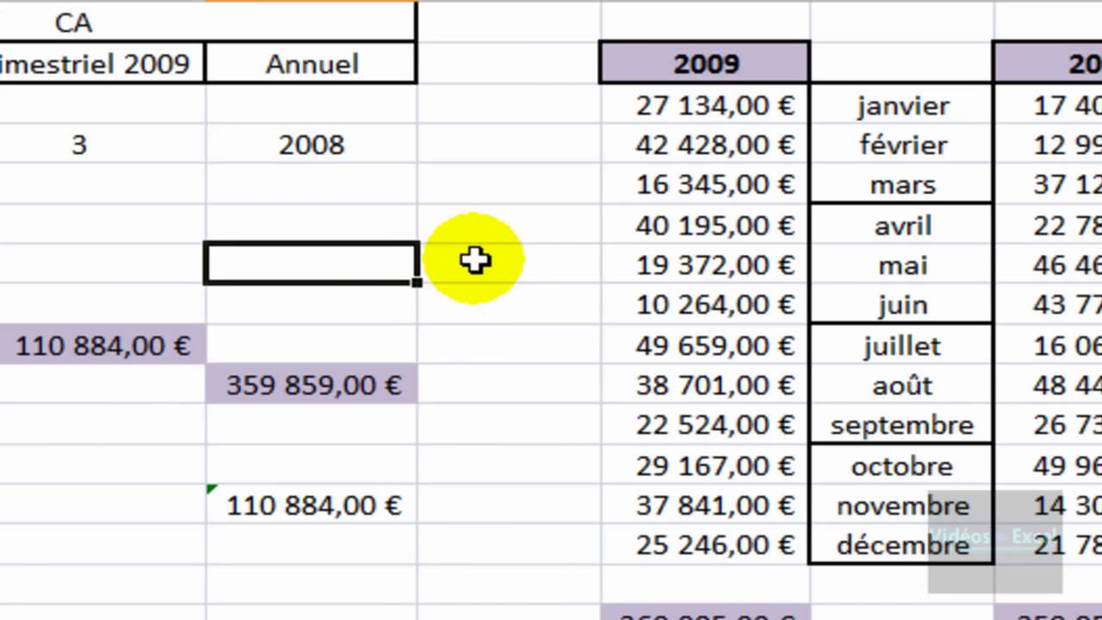